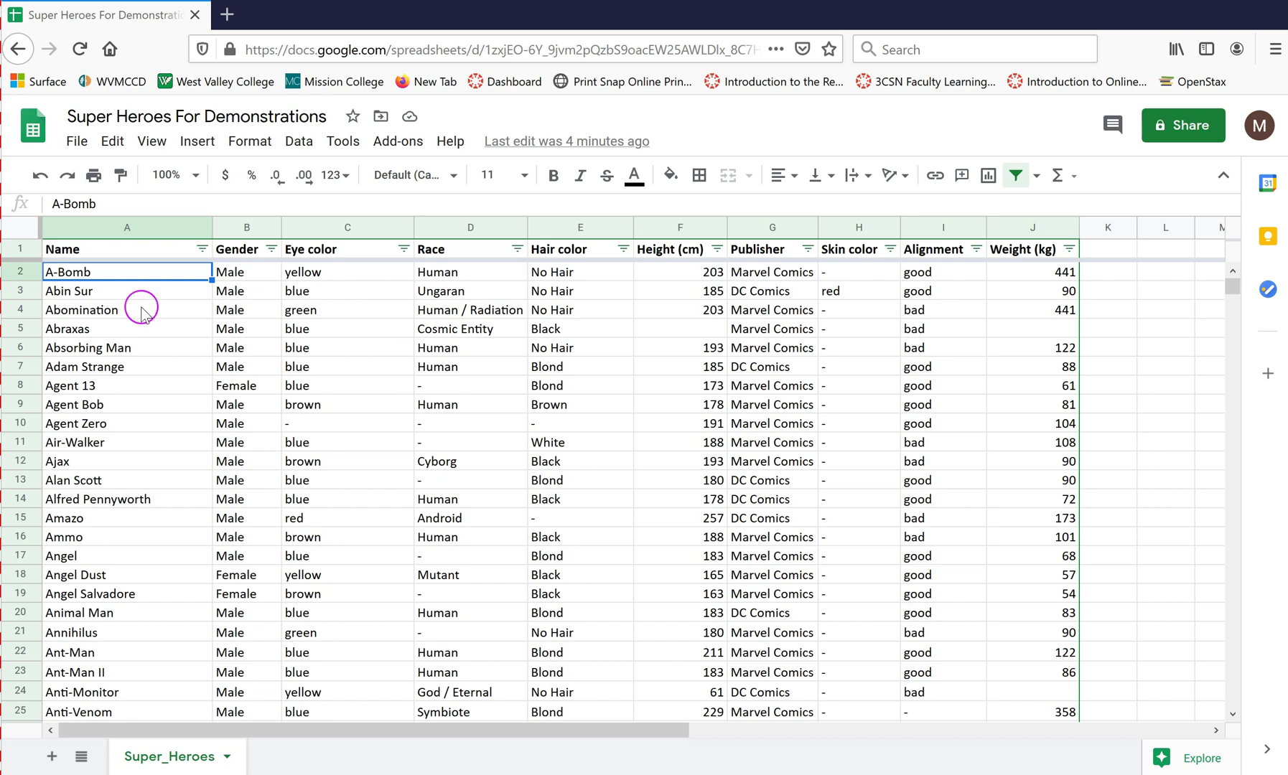
Look through the superhero records from the start of the sheet to the last name in the Name column.
{"action": "left_click", "coordinate": [272, 429]}
{"action": "scroll", "coordinate": [137, 411], "scroll_direction": "down", "scroll_amount": 20}
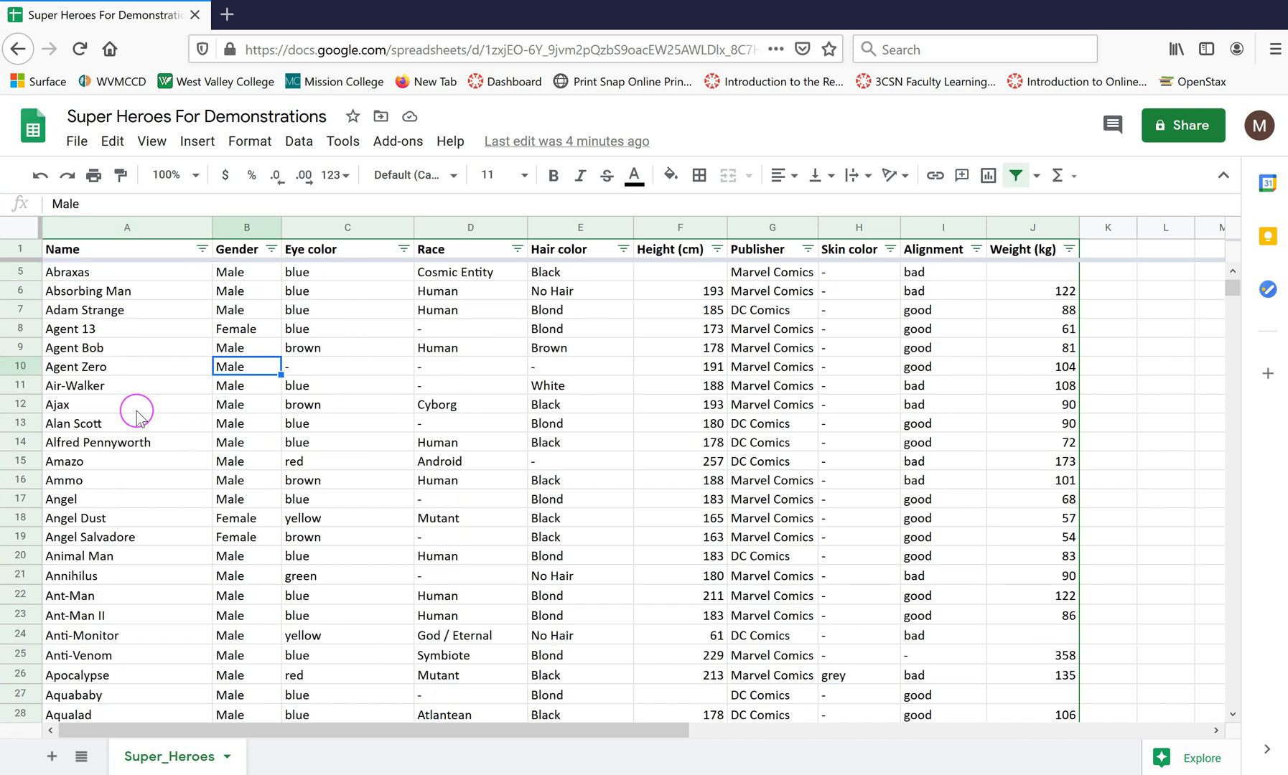
{"action": "scroll", "coordinate": [137, 412], "scroll_direction": "up", "scroll_amount": 20}
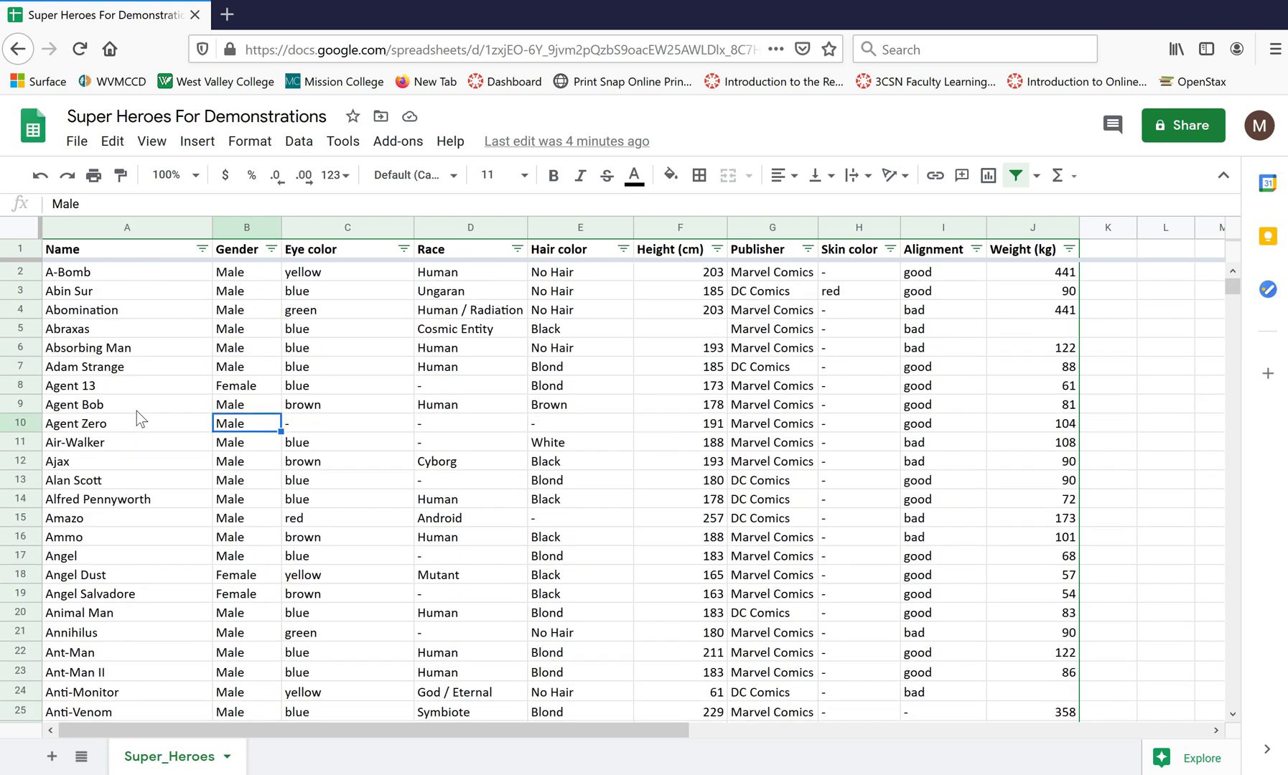
{"action": "left_click", "coordinate": [95, 405]}
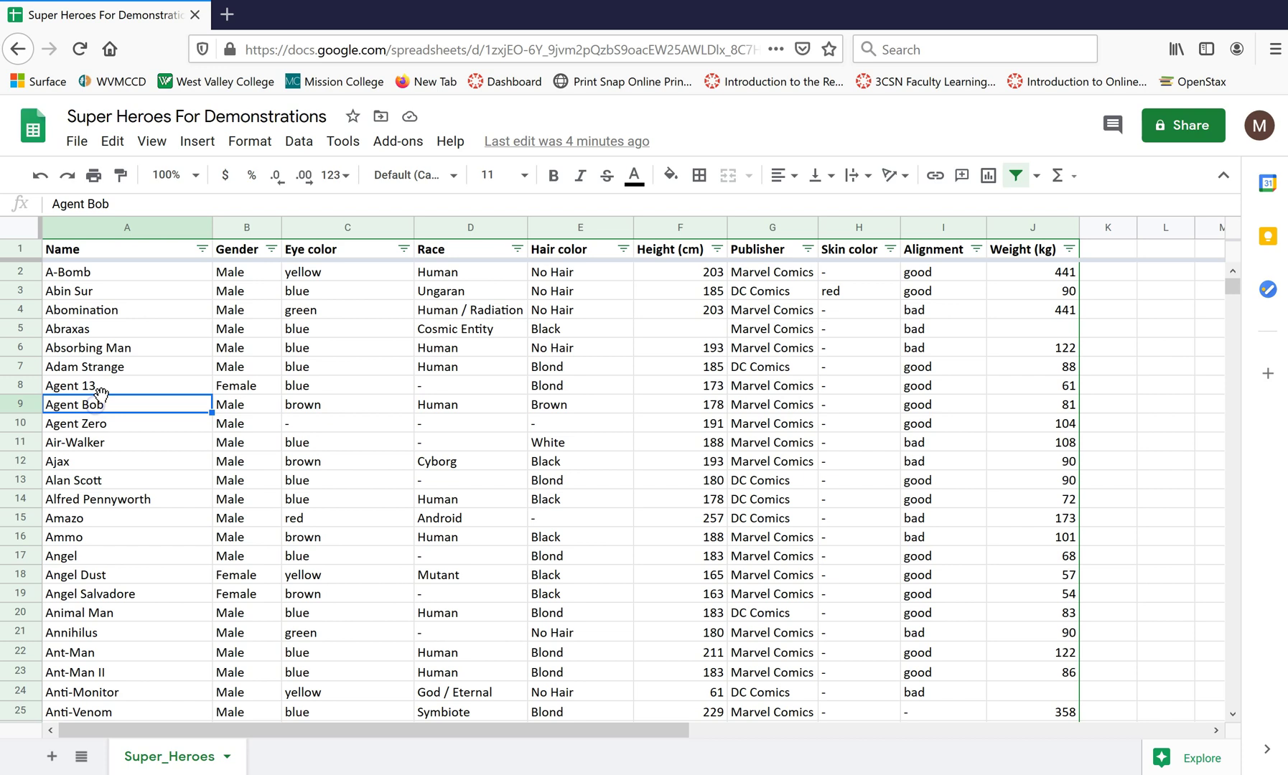
{"action": "key", "text": "ctrl+Down"}
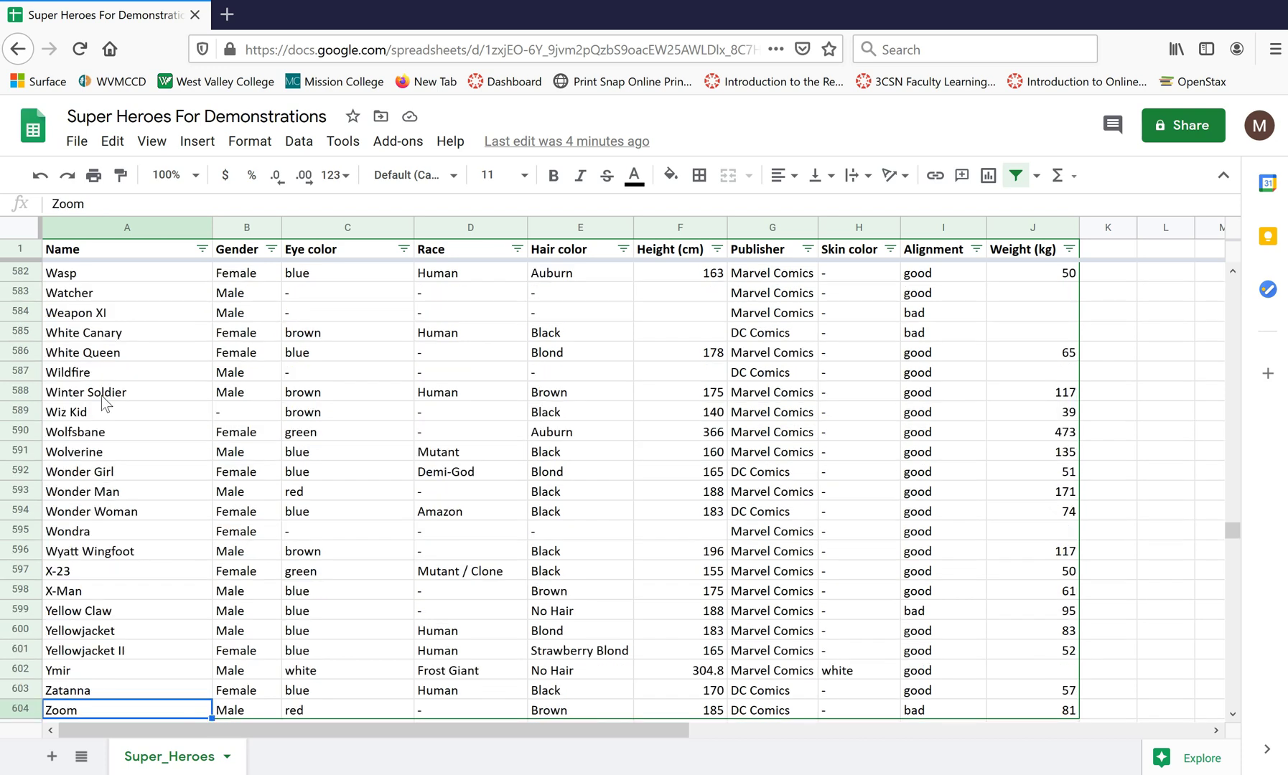
{"action": "key", "text": "Up"}
{"action": "key", "text": "Down"}
{"action": "key", "text": "Up"}
{"action": "key", "text": "Down"}
Select all names from the last record up to the first to check their count, and return to the first record.
{"action": "key", "text": "ctrl+shift+Up"}
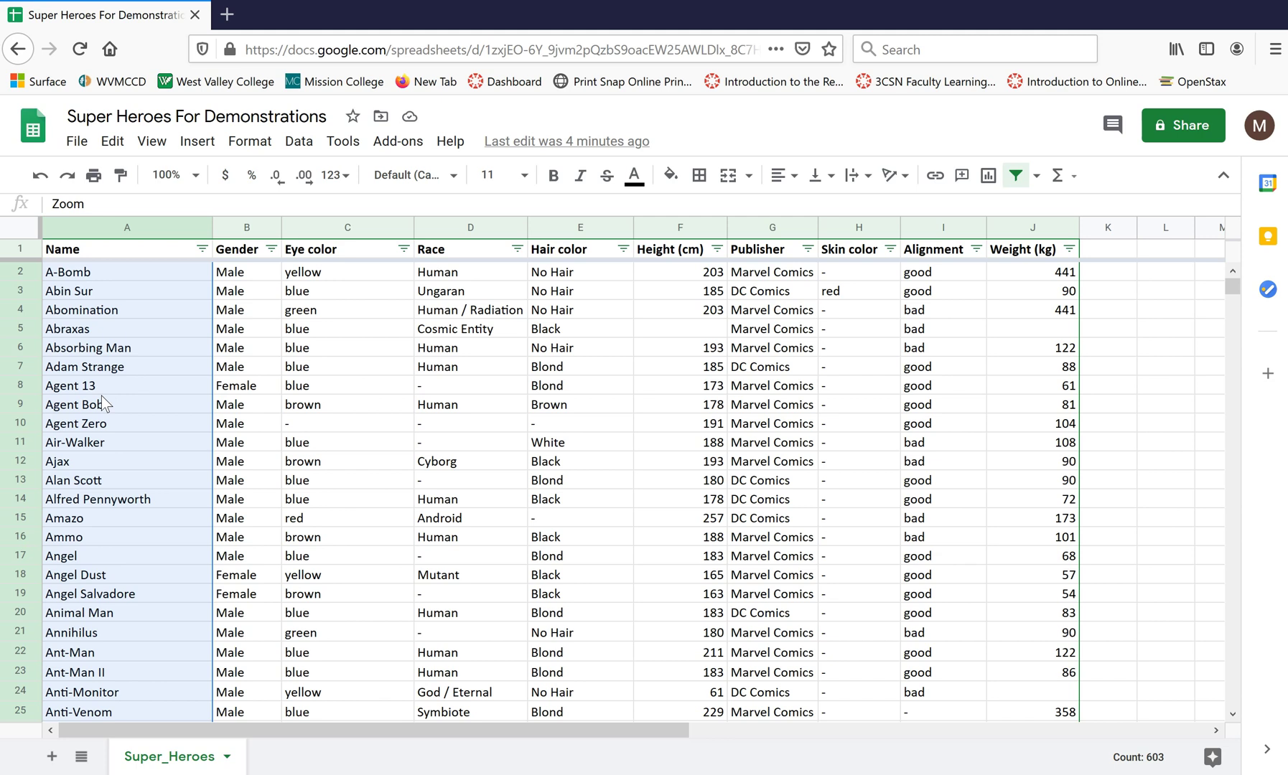
{"action": "key", "text": "Up"}
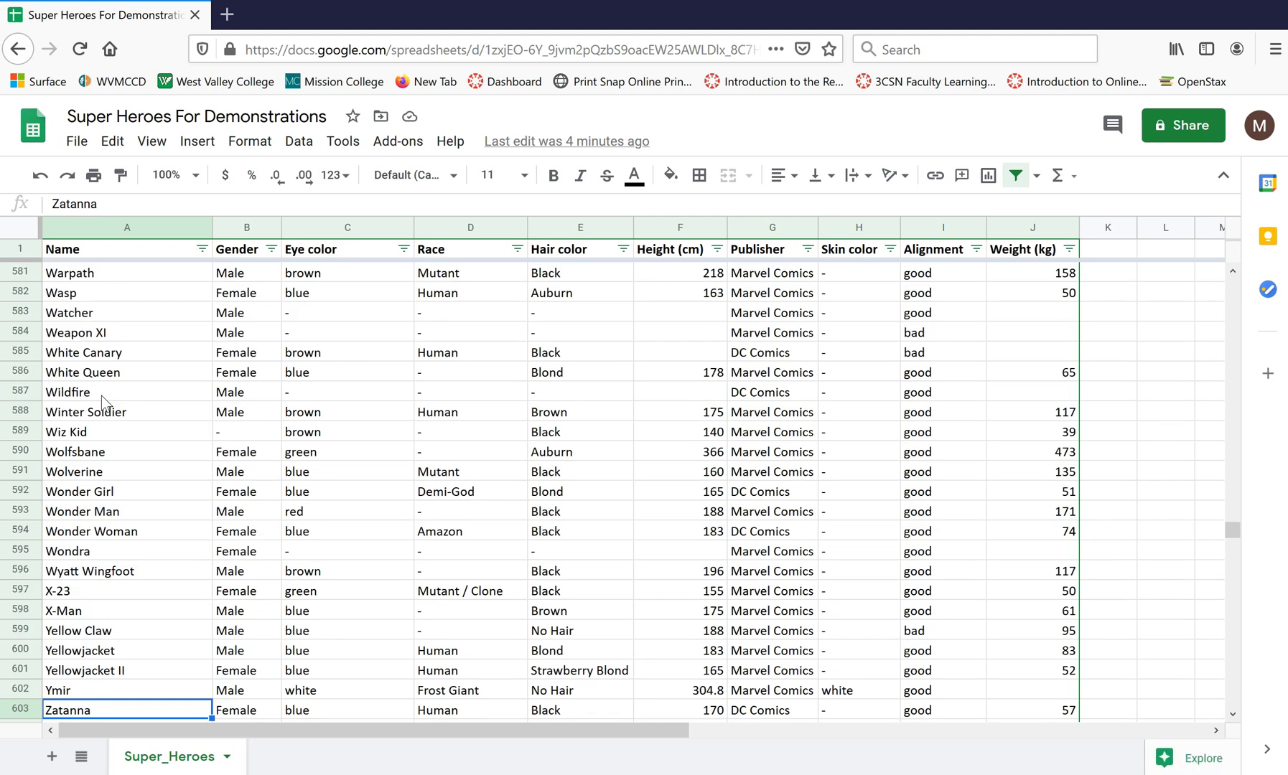
{"action": "key", "text": "ctrl+Up"}
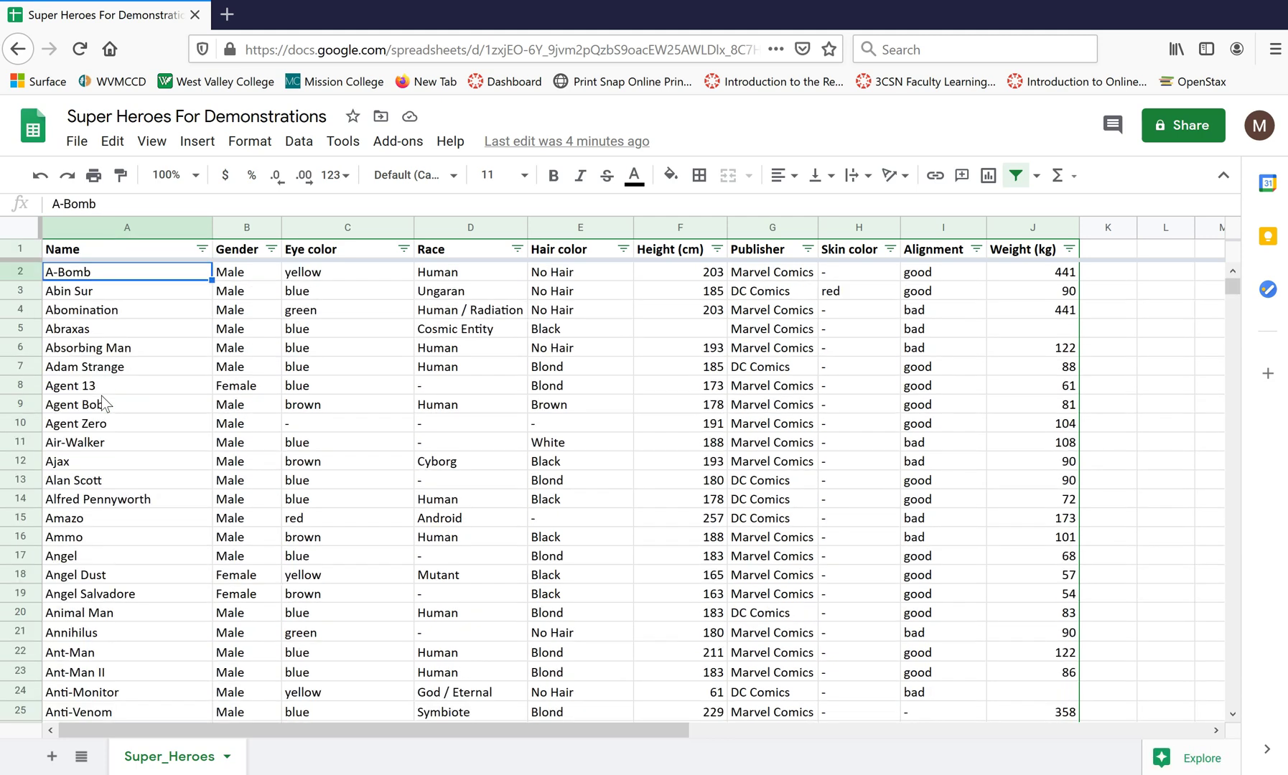
Go through the names of the first records in column A one by one and return to the first record.
{"action": "key", "text": "Down"}
{"action": "key", "text": "Down"}
{"action": "key", "text": "Down"}
{"action": "key", "text": "Down"}
{"action": "key", "text": "Down"}
{"action": "key", "text": "Down"}
{"action": "key", "text": "Down"}
{"action": "key", "text": "Down"}
{"action": "key", "text": "Down"}
{"action": "key", "text": "Down"}
{"action": "key", "text": "Down"}
{"action": "key", "text": "Down"}
{"action": "key", "text": "Down"}
{"action": "key", "text": "Down"}
{"action": "key", "text": "Down"}
{"action": "key", "text": "Down"}
{"action": "key", "text": "Down"}
{"action": "key", "text": "Down"}
{"action": "key", "text": "Down"}
{"action": "key", "text": "Down"}
{"action": "key", "text": "Down"}
{"action": "key", "text": "Down"}
{"action": "key", "text": "Down"}
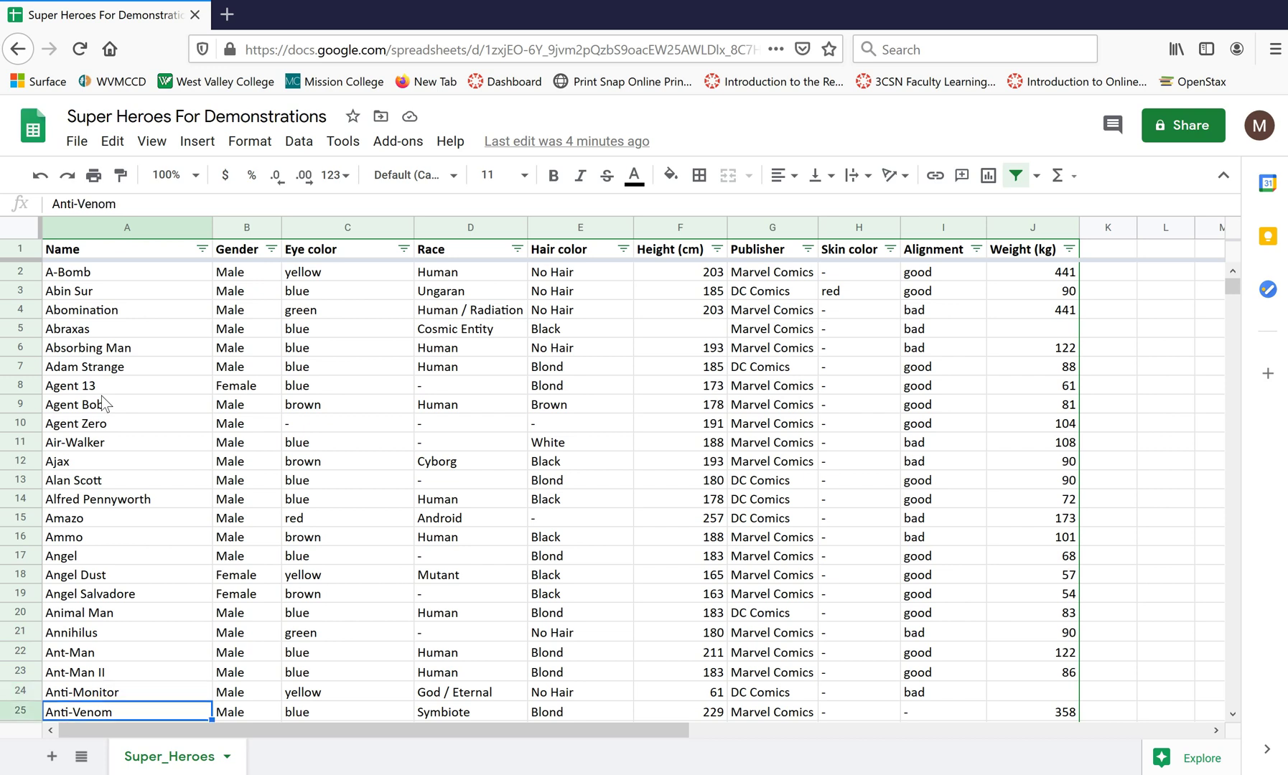
{"action": "key", "text": "Down"}
{"action": "key", "text": "Down"}
{"action": "key", "text": "Up"}
{"action": "key", "text": "Up"}
{"action": "key", "text": "Down"}
{"action": "key", "text": "Down"}
{"action": "key", "text": "Down"}
{"action": "key", "text": "ctrl+Up"}
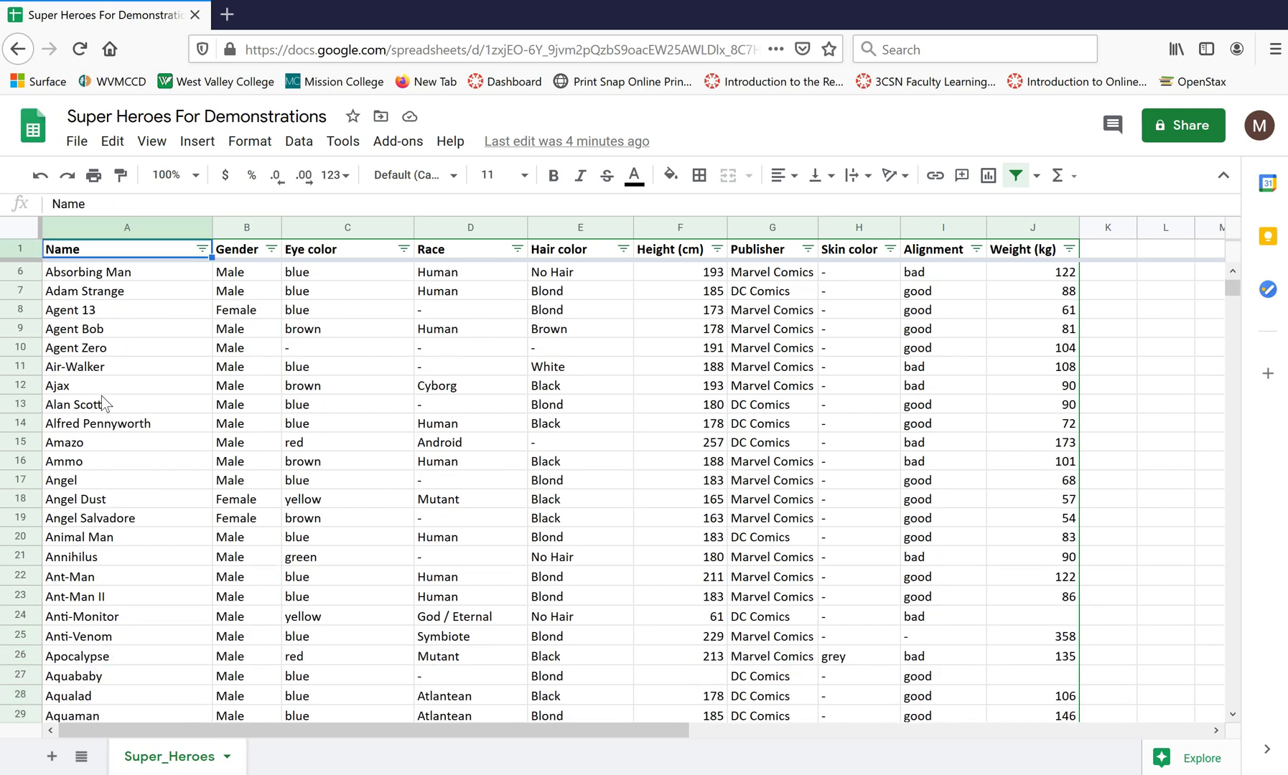
{"action": "key", "text": "Down"}
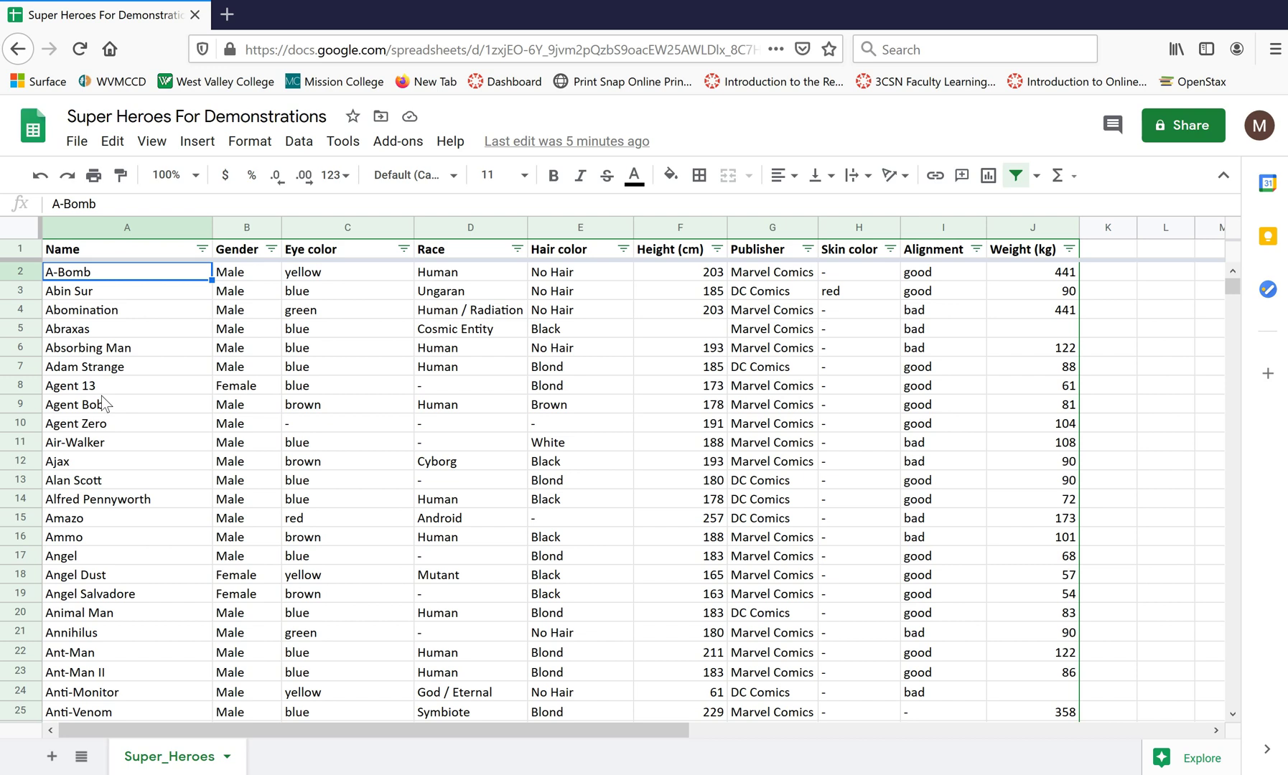
Review the first record's attributes across its columns and return to the Name column, ending at the fourth record.
{"action": "key", "text": "Tab"}
{"action": "key", "text": "Tab"}
{"action": "key", "text": "Tab"}
{"action": "key", "text": "Tab"}
{"action": "key", "text": "Tab"}
{"action": "key", "text": "Tab"}
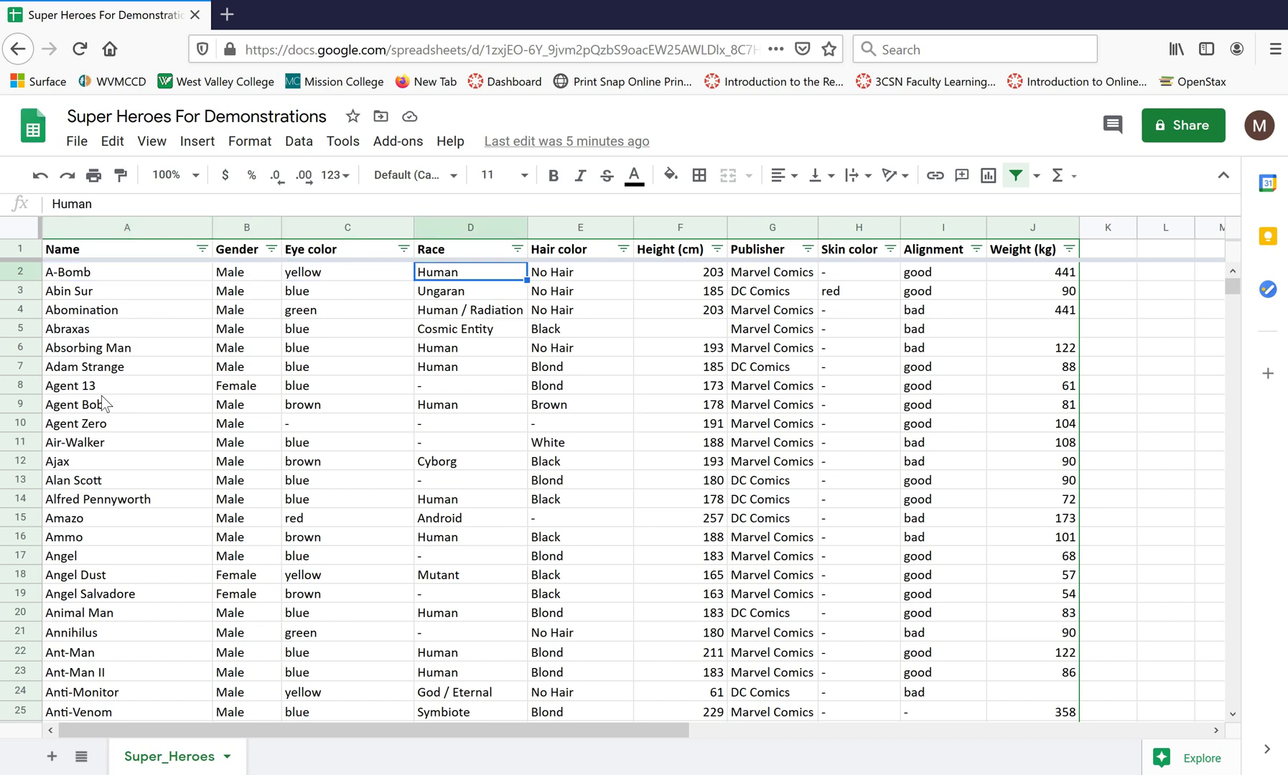
{"action": "key", "text": "shift+Tab"}
{"action": "key", "text": "shift+Tab"}
{"action": "key", "text": "shift+Tab"}
{"action": "key", "text": "shift+Tab"}
{"action": "key", "text": "shift+Tab"}
{"action": "key", "text": "shift+Tab"}
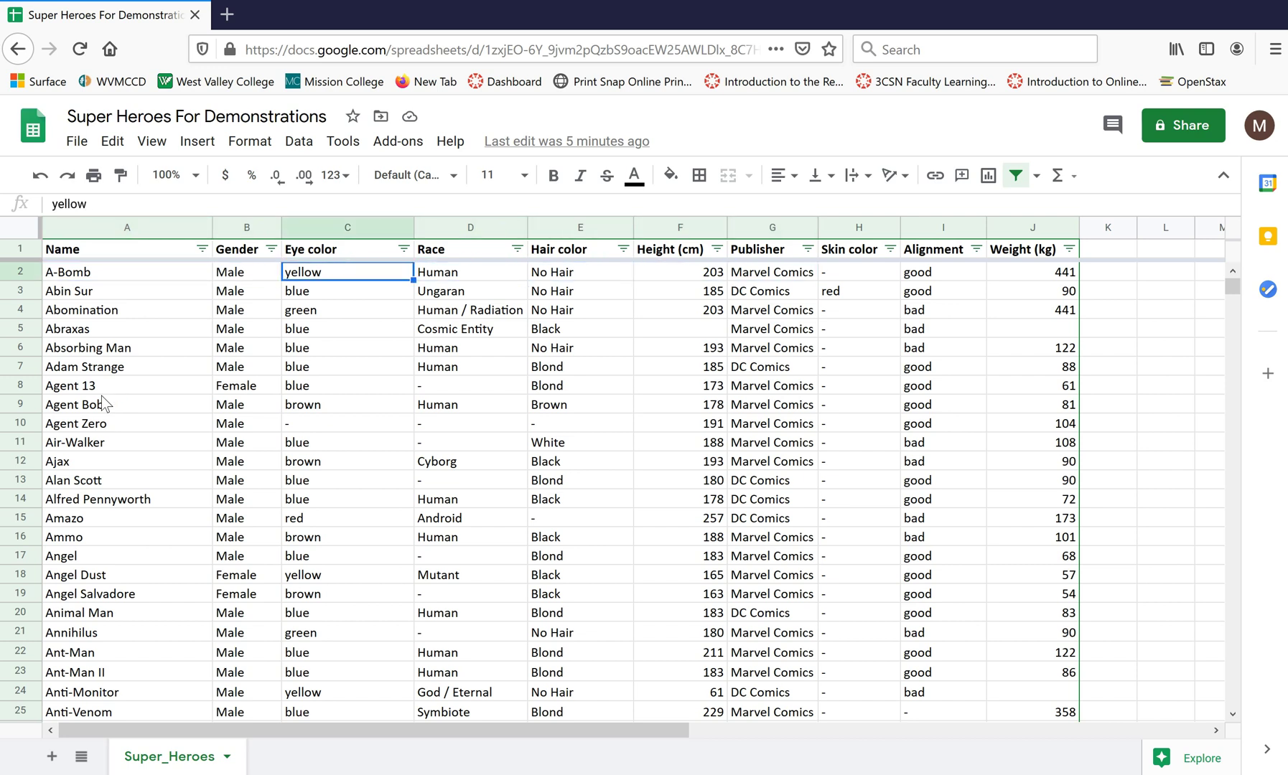
{"action": "key", "text": "Down"}
{"action": "key", "text": "Down"}
{"action": "key", "text": "Down"}
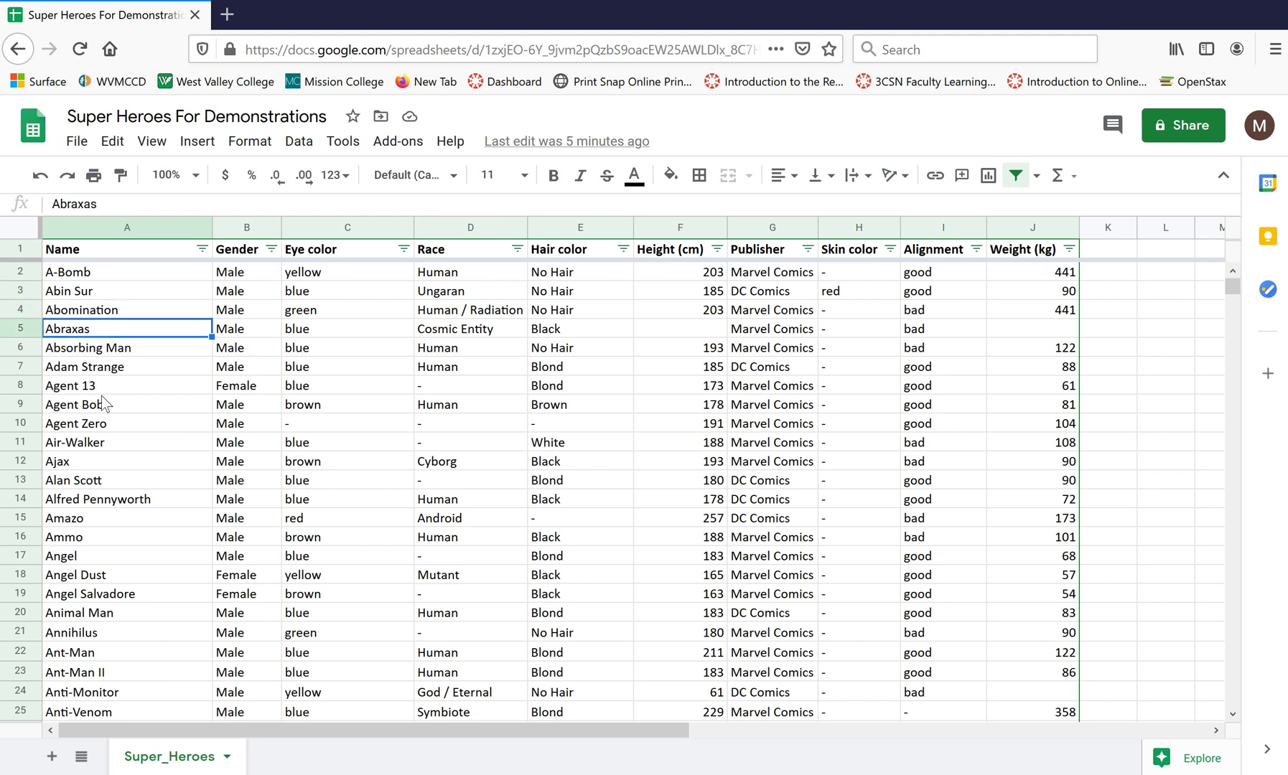
Randomize the row order of columns A through J and look over the shuffled records.
{"action": "left_click", "coordinate": [127, 228]}
{"action": "left_click_drag", "start_coordinate": [120, 230], "coordinate": [1019, 226]}
{"action": "left_click", "coordinate": [294, 328]}
{"action": "left_click", "coordinate": [110, 221]}
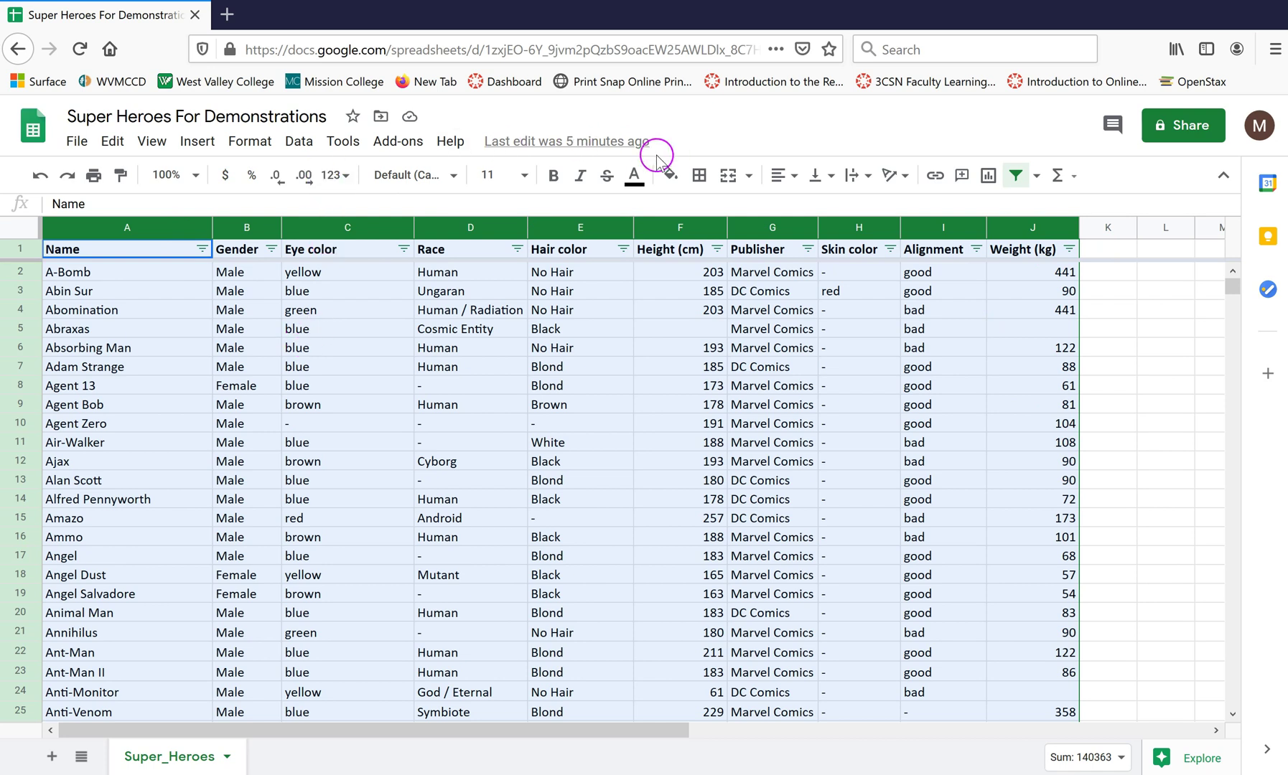
{"action": "left_click", "coordinate": [292, 144]}
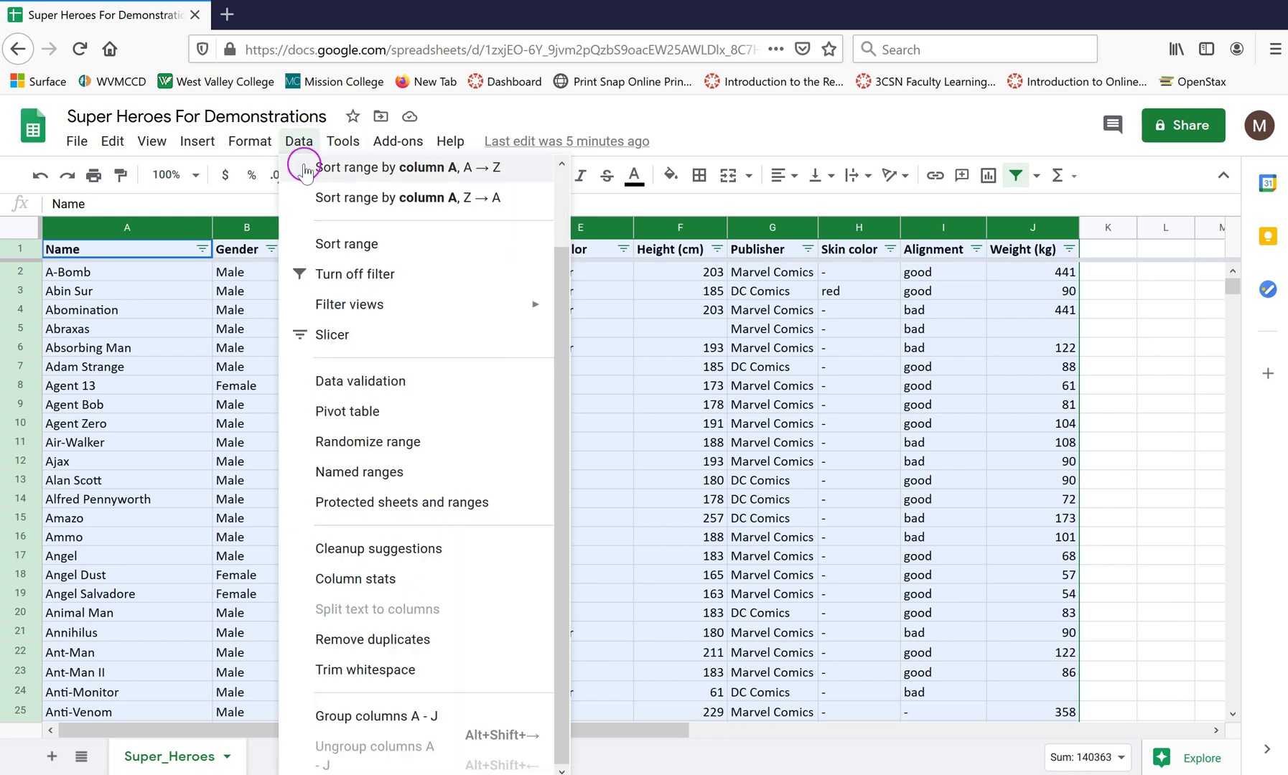
{"action": "mouse_move", "coordinate": [340, 318]}
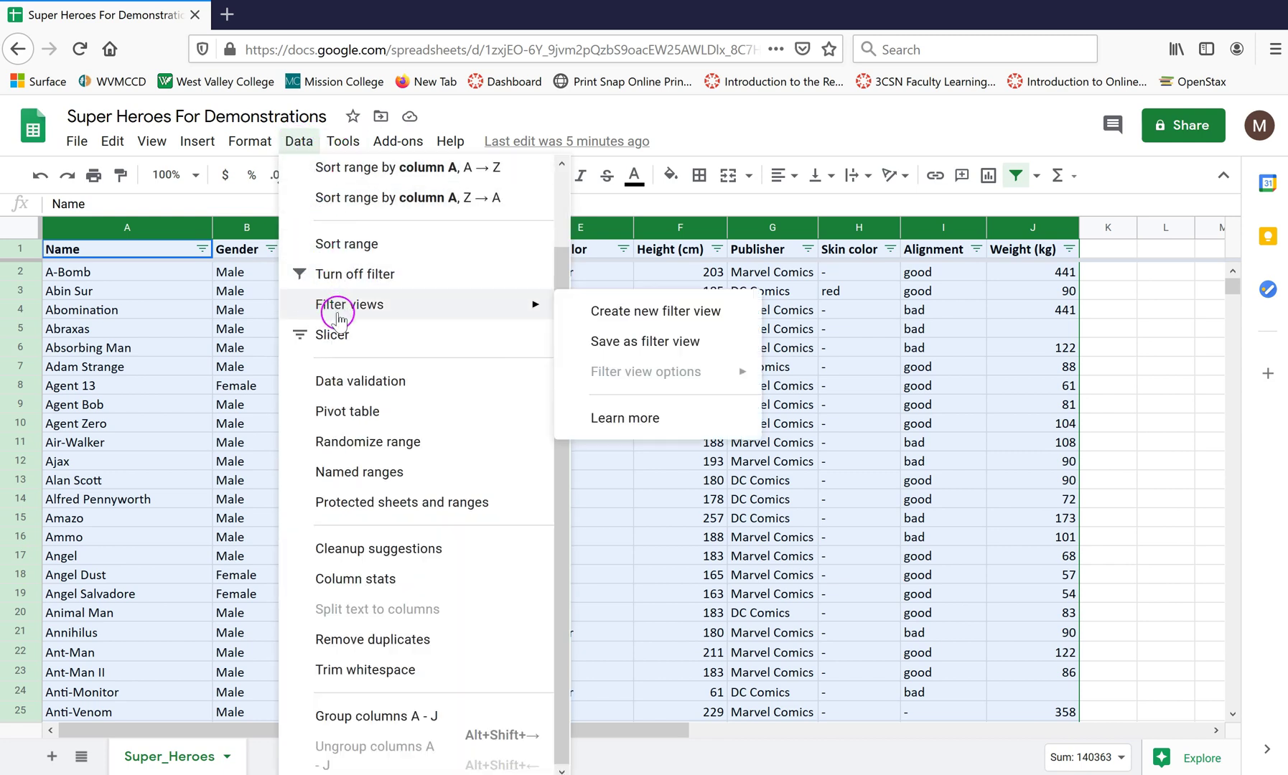
{"action": "left_click", "coordinate": [347, 448]}
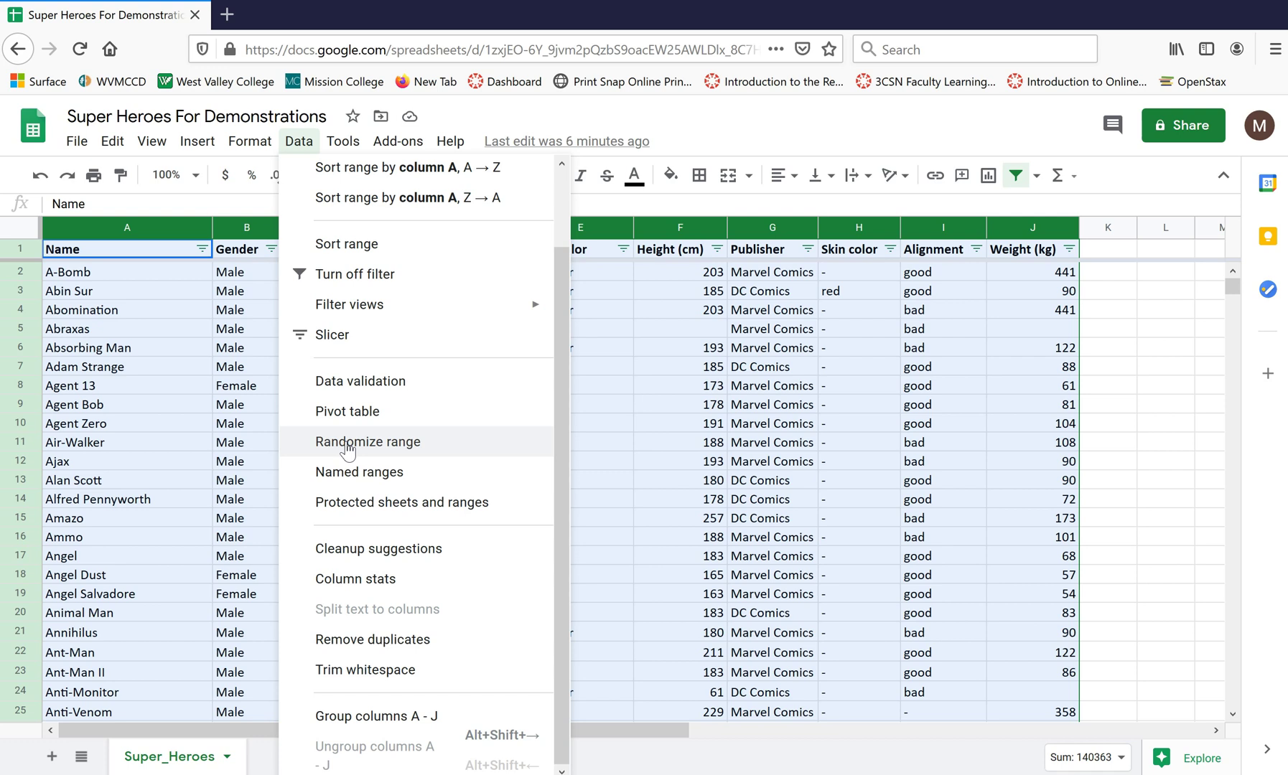
{"action": "left_click", "coordinate": [347, 446]}
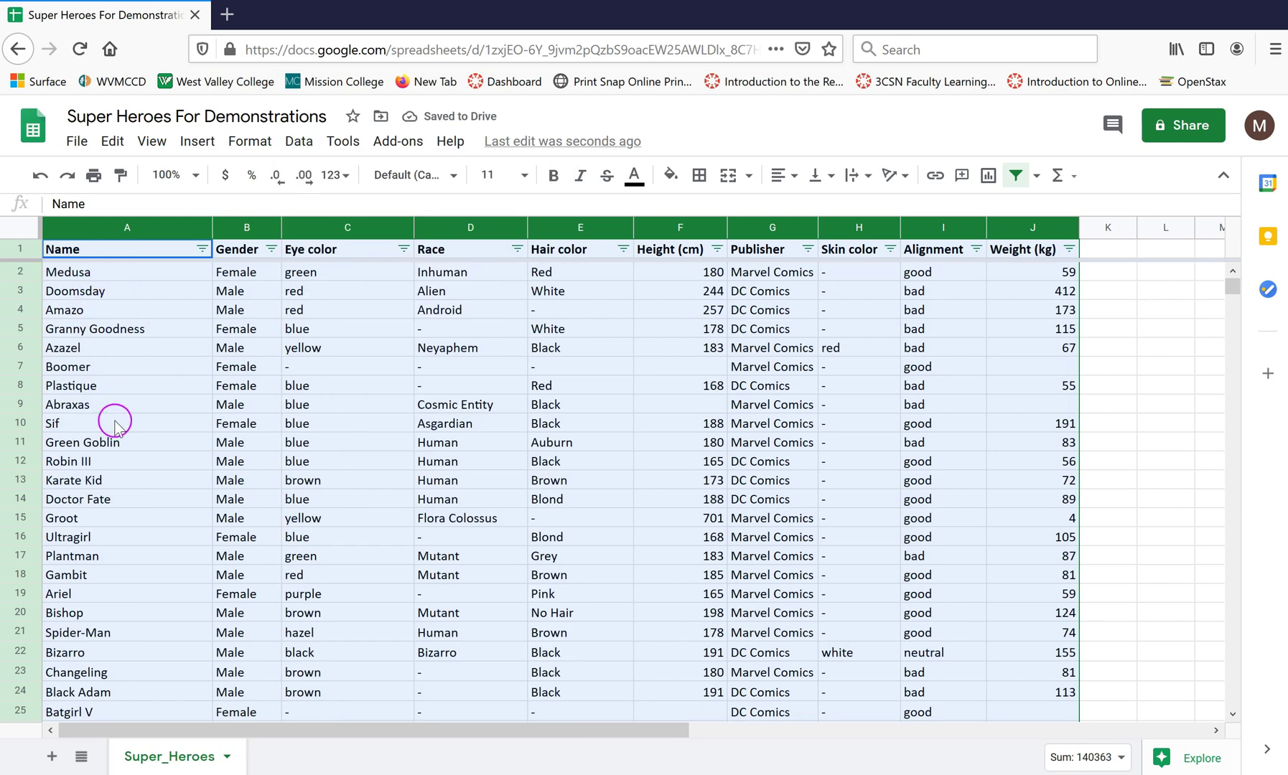
{"action": "scroll", "coordinate": [127, 460], "scroll_direction": "down", "scroll_amount": 5}
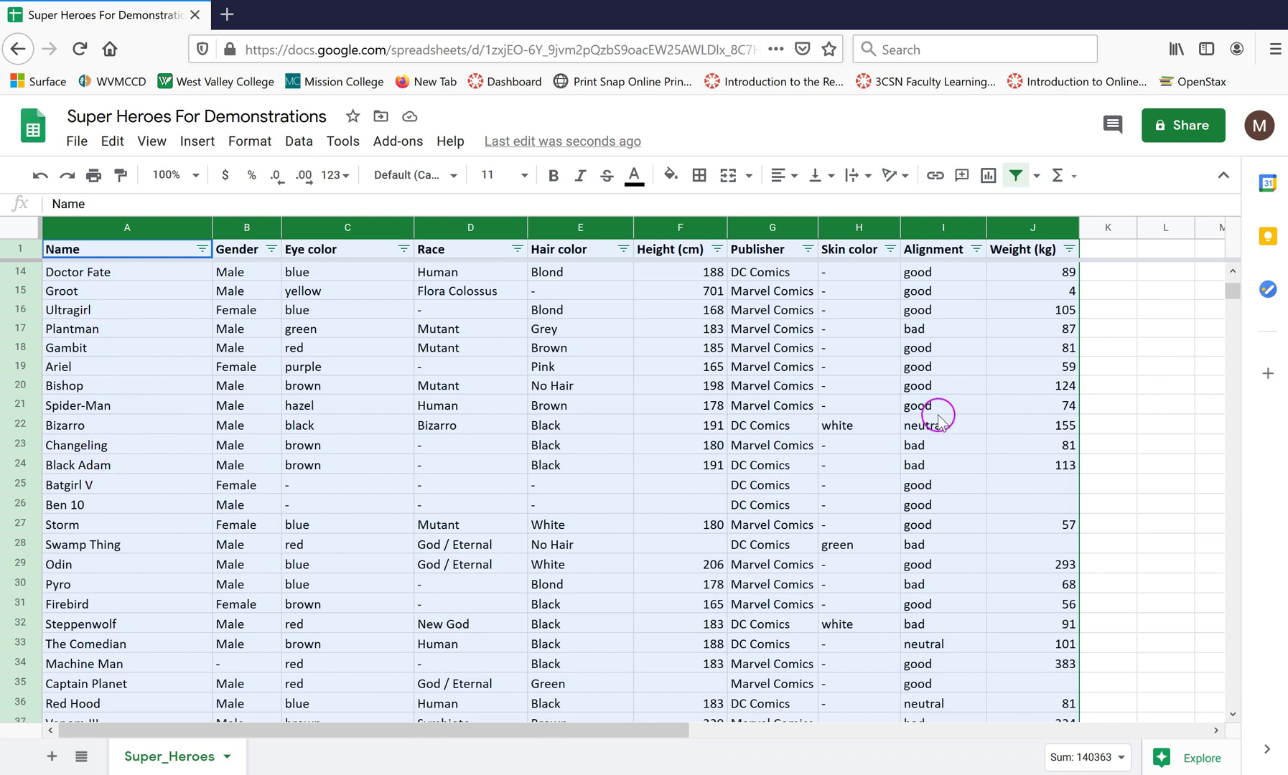
{"action": "scroll", "coordinate": [358, 402], "scroll_direction": "up", "scroll_amount": 5}
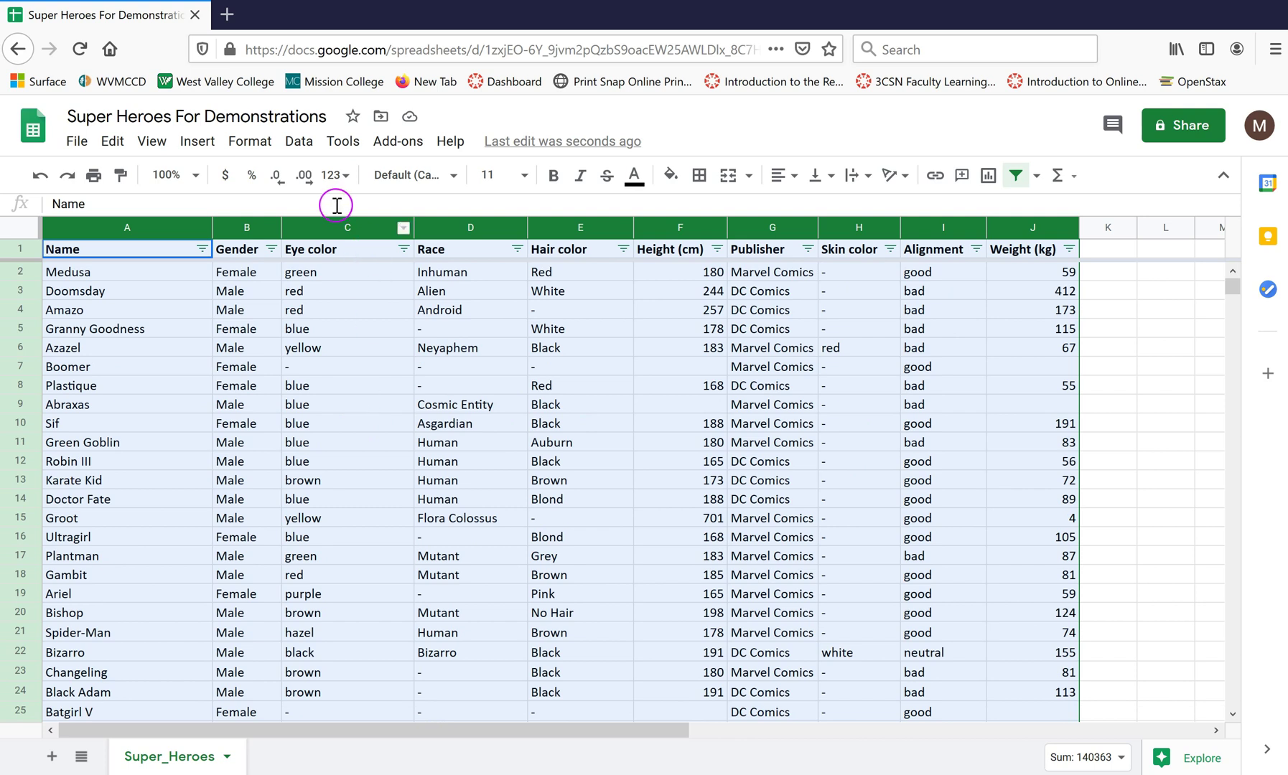
Randomize the order of the same range once more and go to the first record's name.
{"action": "left_click", "coordinate": [298, 143]}
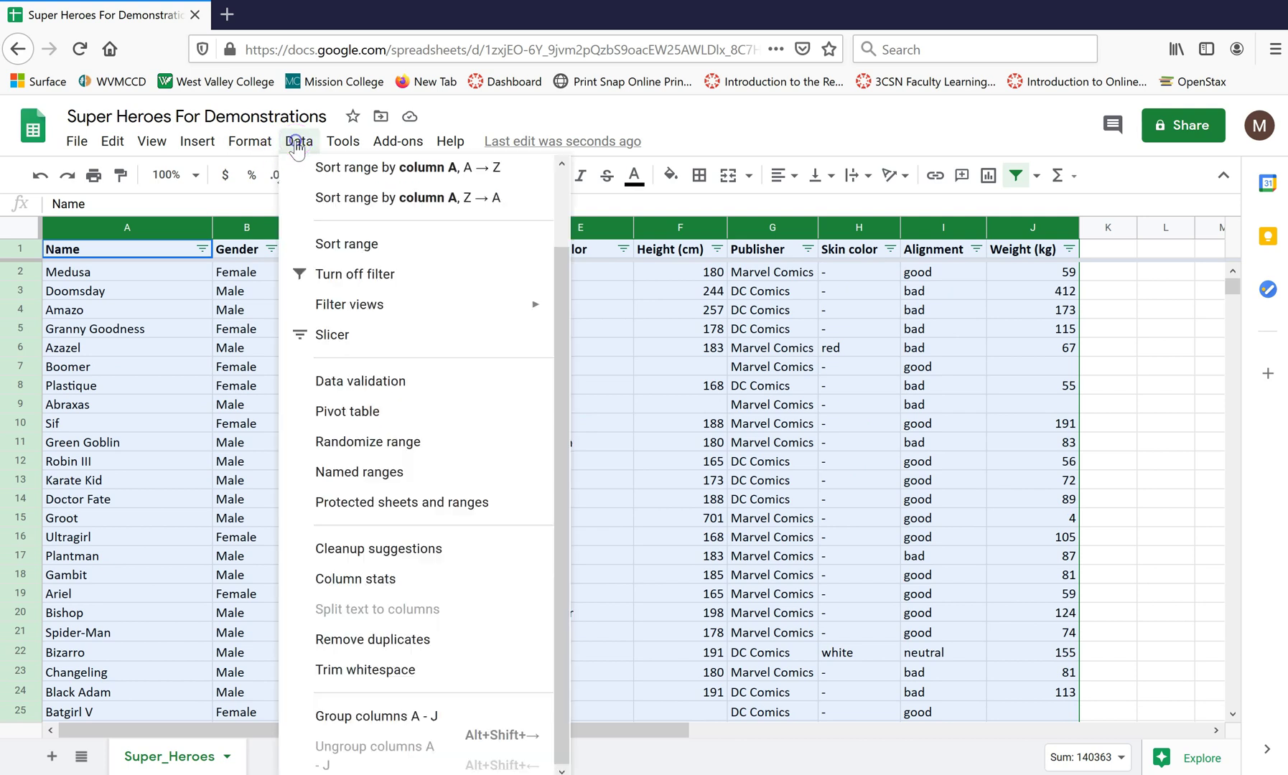
{"action": "left_click", "coordinate": [355, 443]}
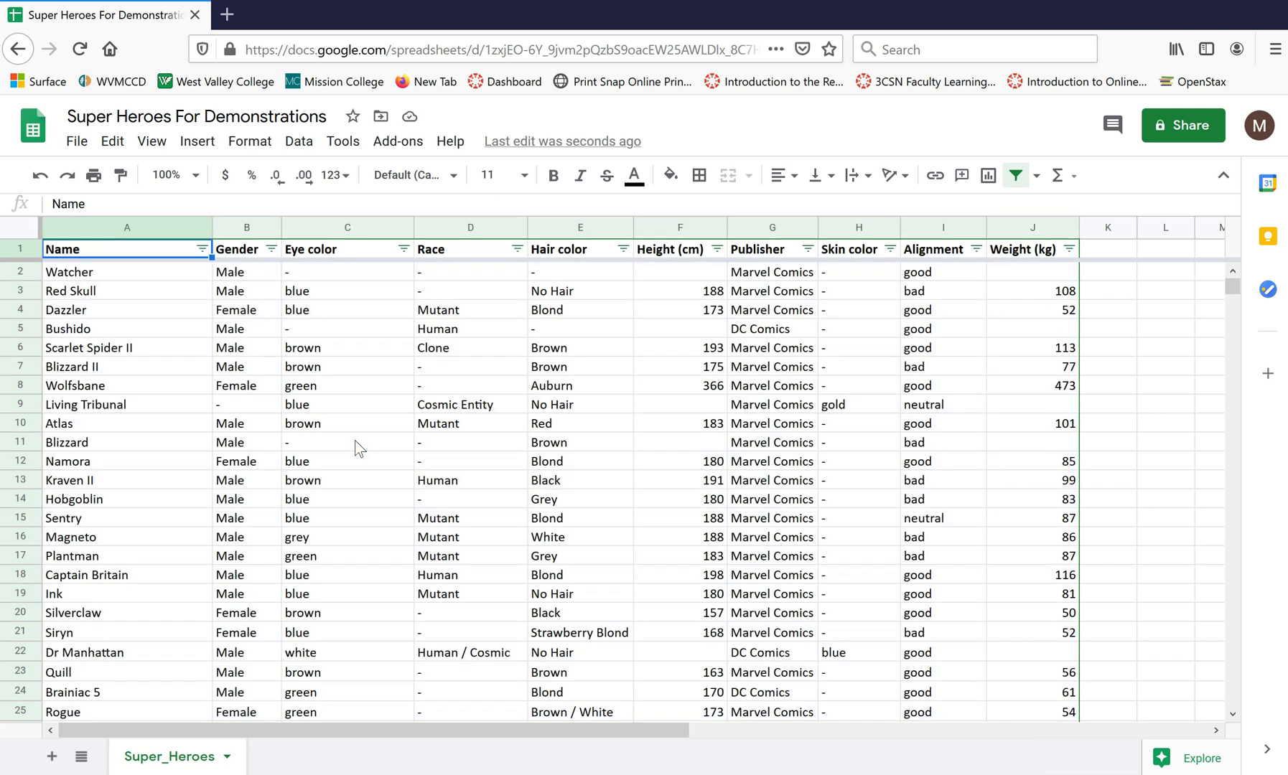
{"action": "key", "text": "Down"}
{"action": "key", "text": "Down"}
{"action": "key", "text": "Up"}
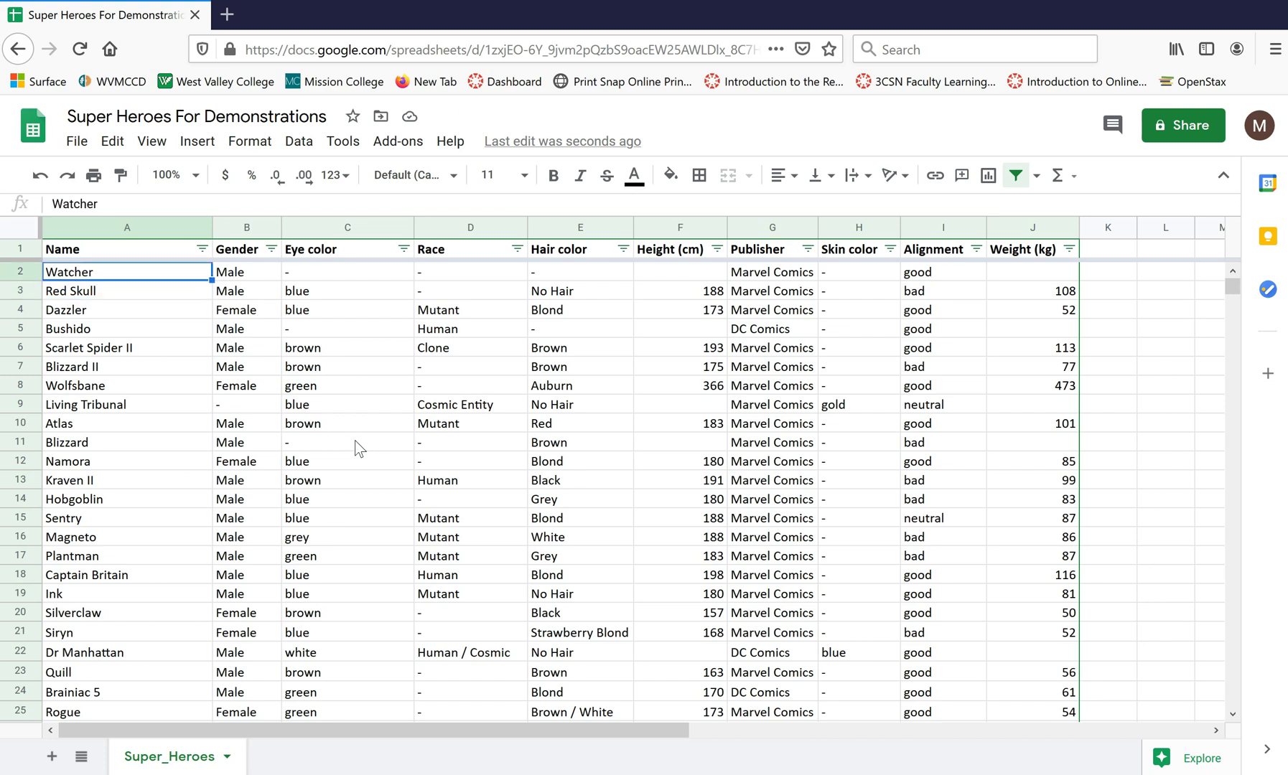
Examine the names of the first thirty or so shuffled records and return to the header row.
{"action": "key", "text": "Down"}
{"action": "key", "text": "Down"}
{"action": "key", "text": "Down"}
{"action": "key", "text": "Down"}
{"action": "key", "text": "Down"}
{"action": "key", "text": "Down"}
{"action": "key", "text": "Down"}
{"action": "key", "text": "Down"}
{"action": "key", "text": "Down"}
{"action": "key", "text": "Down"}
{"action": "key", "text": "Down"}
{"action": "key", "text": "Down"}
{"action": "key", "text": "Down"}
{"action": "key", "text": "Down"}
{"action": "key", "text": "Down"}
{"action": "key", "text": "Down"}
{"action": "key", "text": "Down"}
{"action": "key", "text": "Down"}
{"action": "key", "text": "Down"}
{"action": "key", "text": "Down"}
{"action": "key", "text": "Down"}
{"action": "key", "text": "Down"}
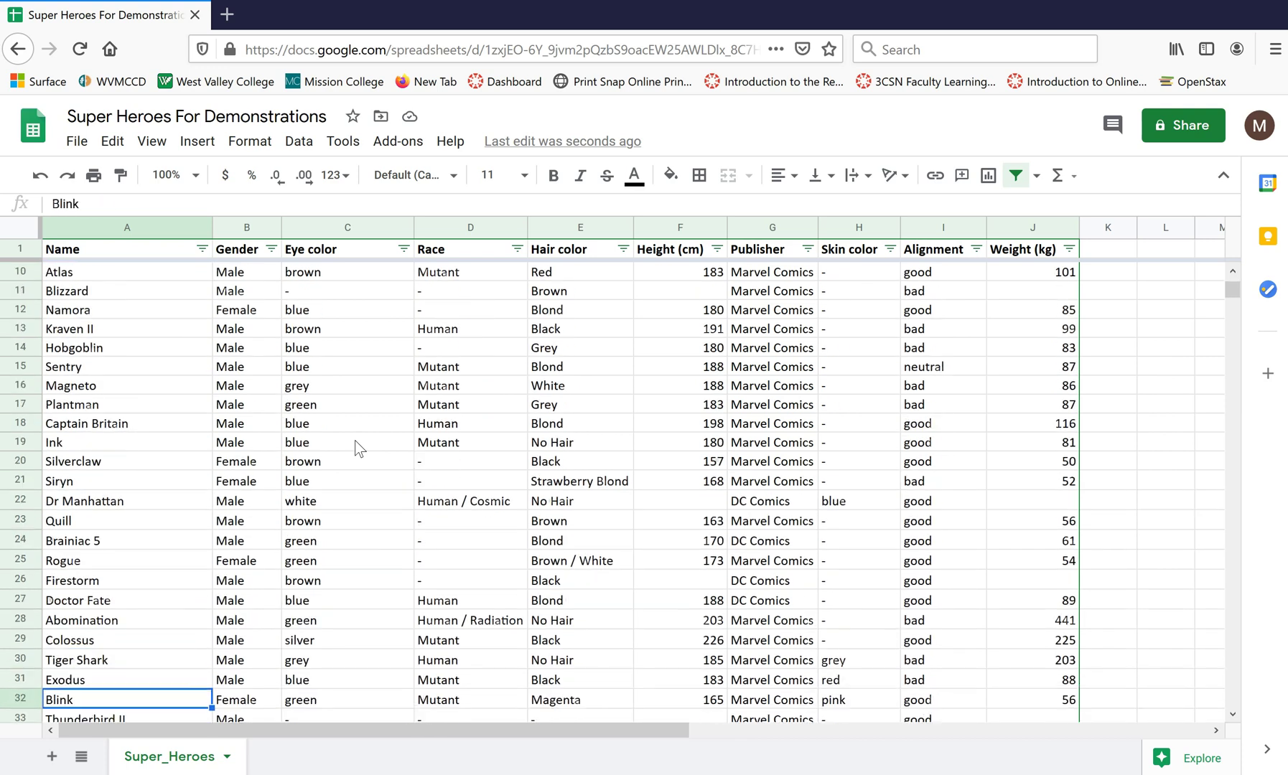
{"action": "key", "text": "Up"}
{"action": "key", "text": "Up"}
{"action": "key", "text": "Up"}
{"action": "key", "text": "Up"}
{"action": "key", "text": "Up"}
{"action": "key", "text": "Up"}
{"action": "key", "text": "Up"}
{"action": "key", "text": "Up"}
{"action": "key", "text": "Up"}
{"action": "key", "text": "Up"}
{"action": "key", "text": "Up"}
{"action": "key", "text": "Up"}
{"action": "key", "text": "Up"}
{"action": "key", "text": "Up"}
{"action": "key", "text": "Up"}
{"action": "key", "text": "Up"}
{"action": "key", "text": "Up"}
{"action": "key", "text": "Up"}
{"action": "key", "text": "Up"}
{"action": "key", "text": "Up"}
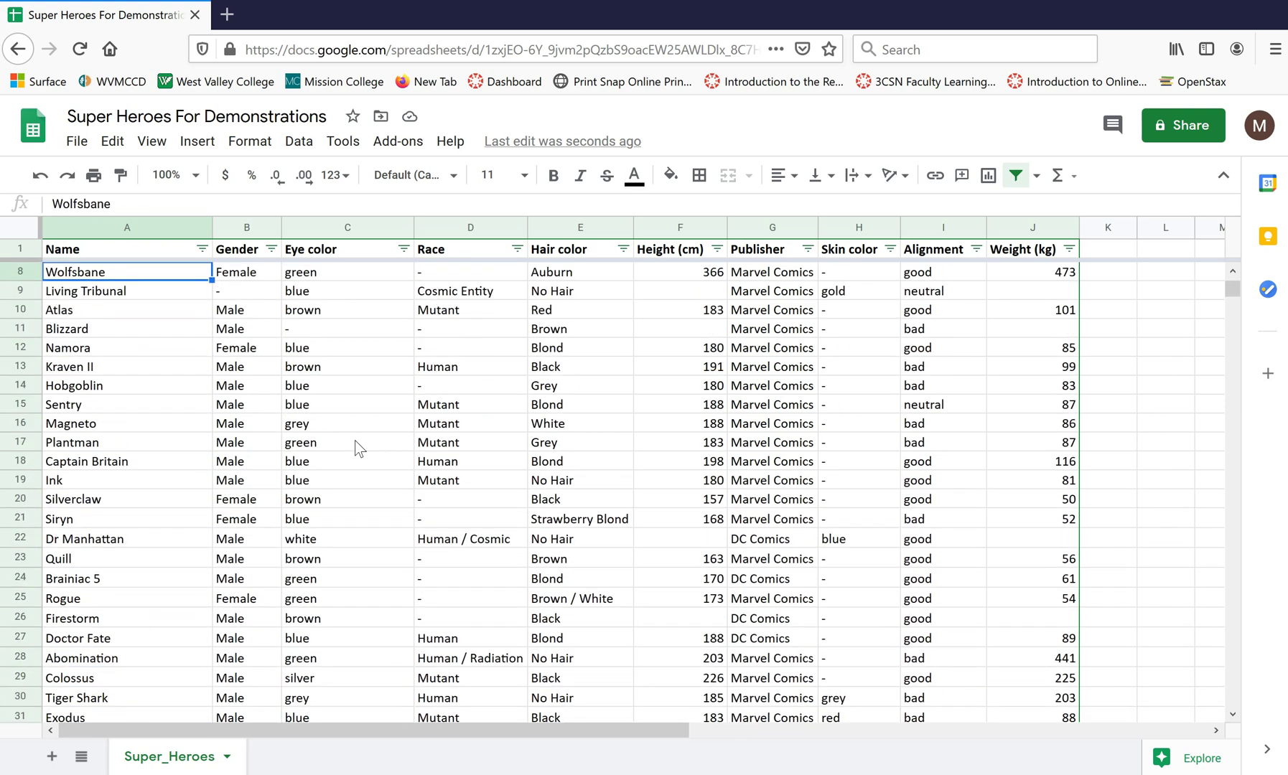
{"action": "key", "text": "Up"}
{"action": "key", "text": "Up"}
{"action": "key", "text": "Up"}
{"action": "key", "text": "Up"}
{"action": "key", "text": "Up"}
{"action": "key", "text": "Up"}
{"action": "key", "text": "Up"}
Review the variable headings across the header row and return to the Name heading.
{"action": "key", "text": "Right"}
{"action": "key", "text": "Right"}
{"action": "key", "text": "Left"}
{"action": "key", "text": "Left"}
{"action": "key", "text": "Right"}
{"action": "key", "text": "Right"}
{"action": "key", "text": "Right"}
{"action": "key", "text": "Right"}
{"action": "key", "text": "Right"}
{"action": "key", "text": "Right"}
{"action": "key", "text": "Right"}
{"action": "key", "text": "Right"}
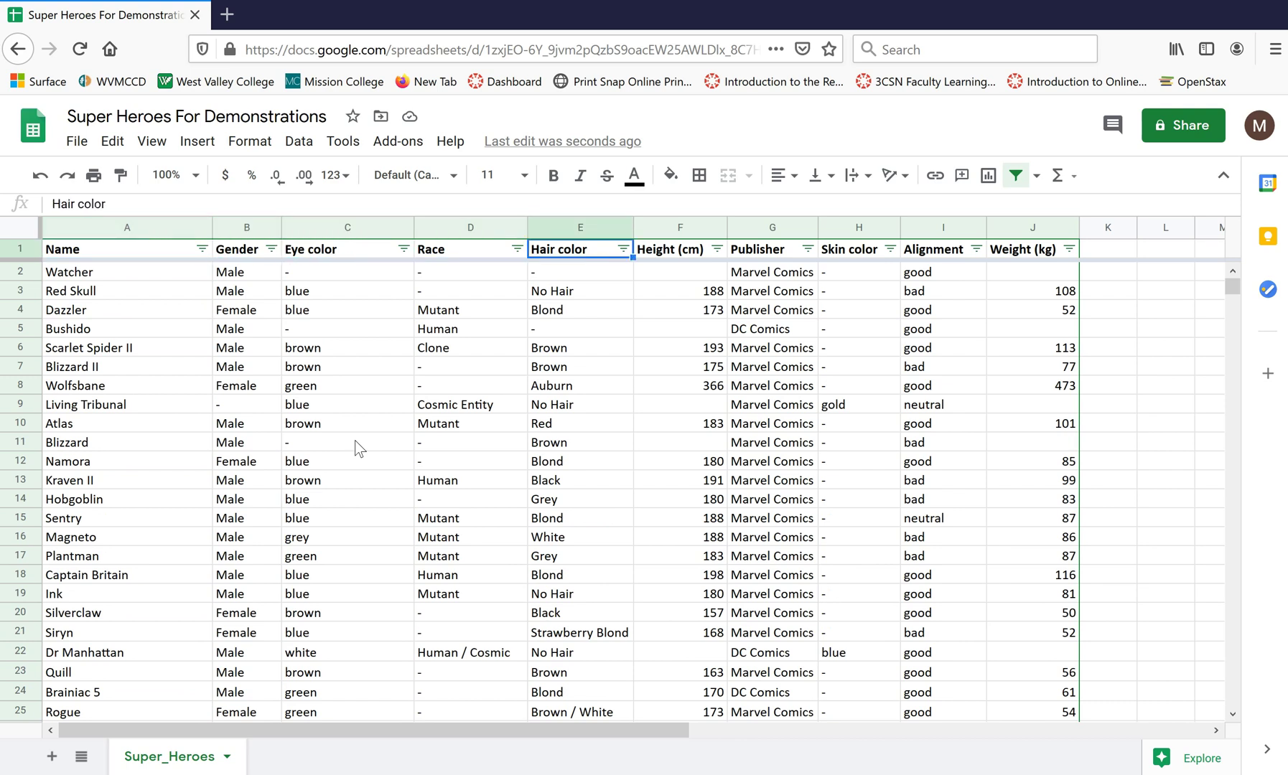
{"action": "key", "text": "Left"}
{"action": "key", "text": "Left"}
{"action": "key", "text": "Left"}
{"action": "key", "text": "Left"}
{"action": "key", "text": "Left"}
{"action": "key", "text": "Left"}
{"action": "key", "text": "Left"}
{"action": "key", "text": "Left"}
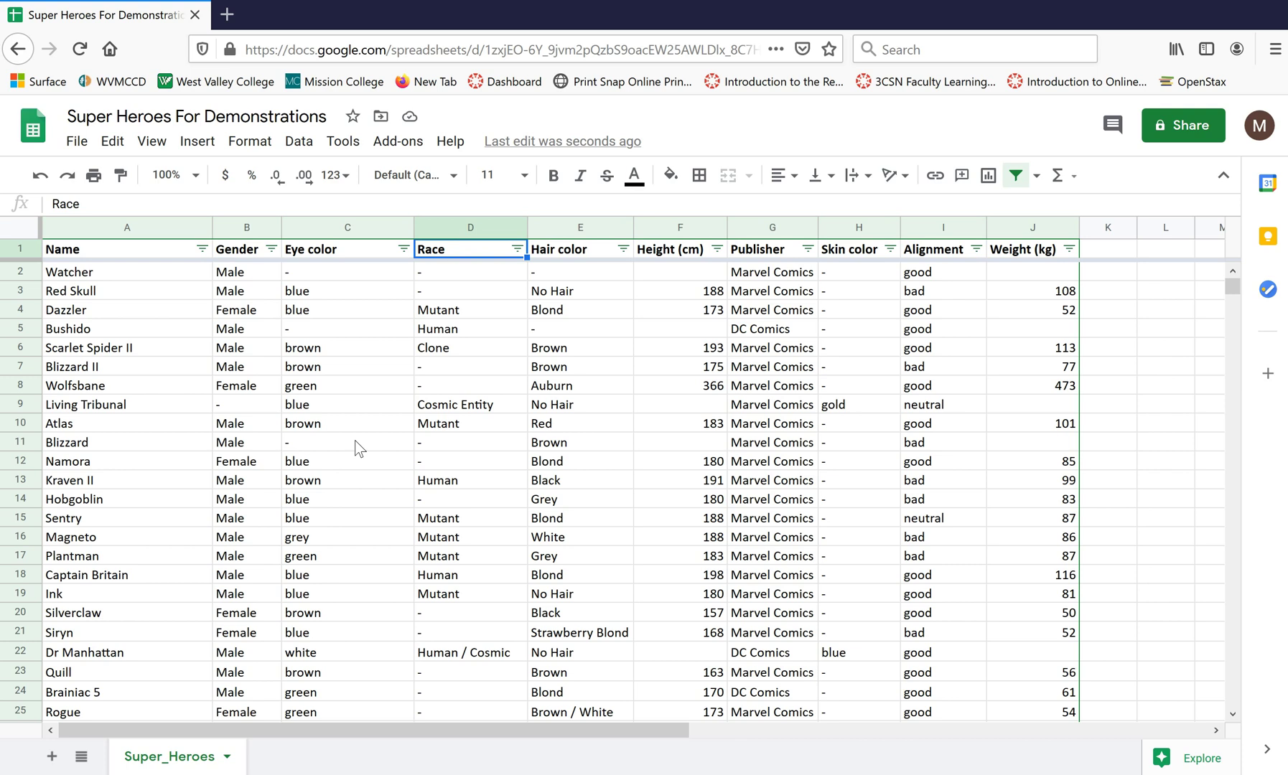
Highlight the first four shuffled records across all columns, A2:J5, as a sample, and clear the selection.
{"action": "key", "text": "Down"}
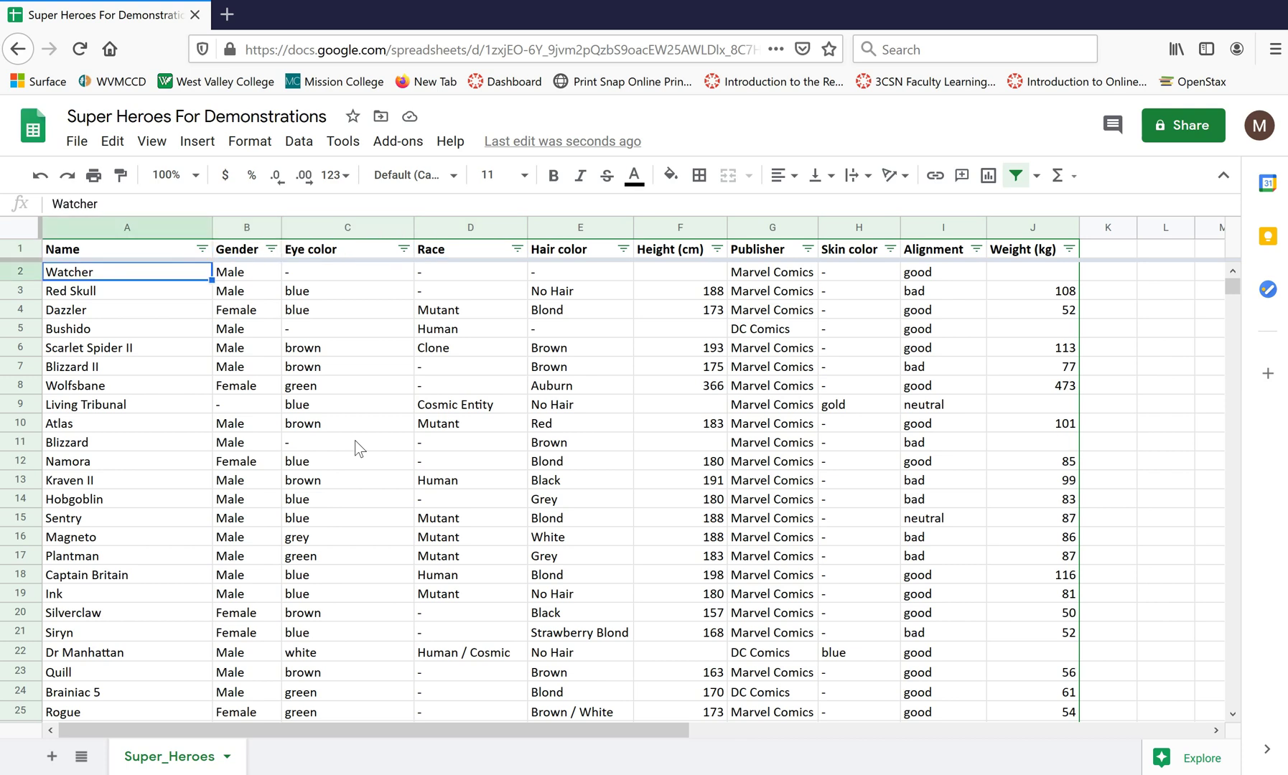
{"action": "key", "text": "Down"}
{"action": "key", "text": "Down"}
{"action": "key", "text": "Down"}
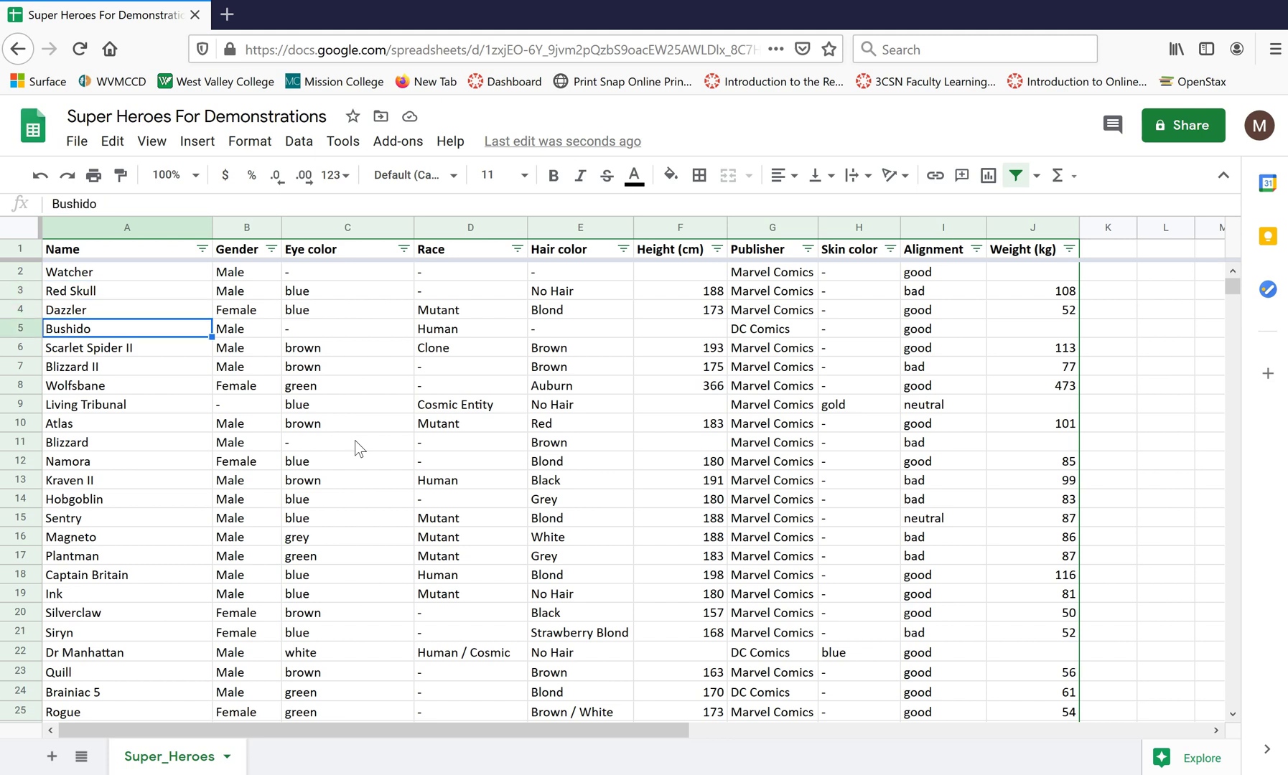
{"action": "key", "text": "shift+Up"}
{"action": "key", "text": "shift+Up"}
{"action": "key", "text": "shift+Up"}
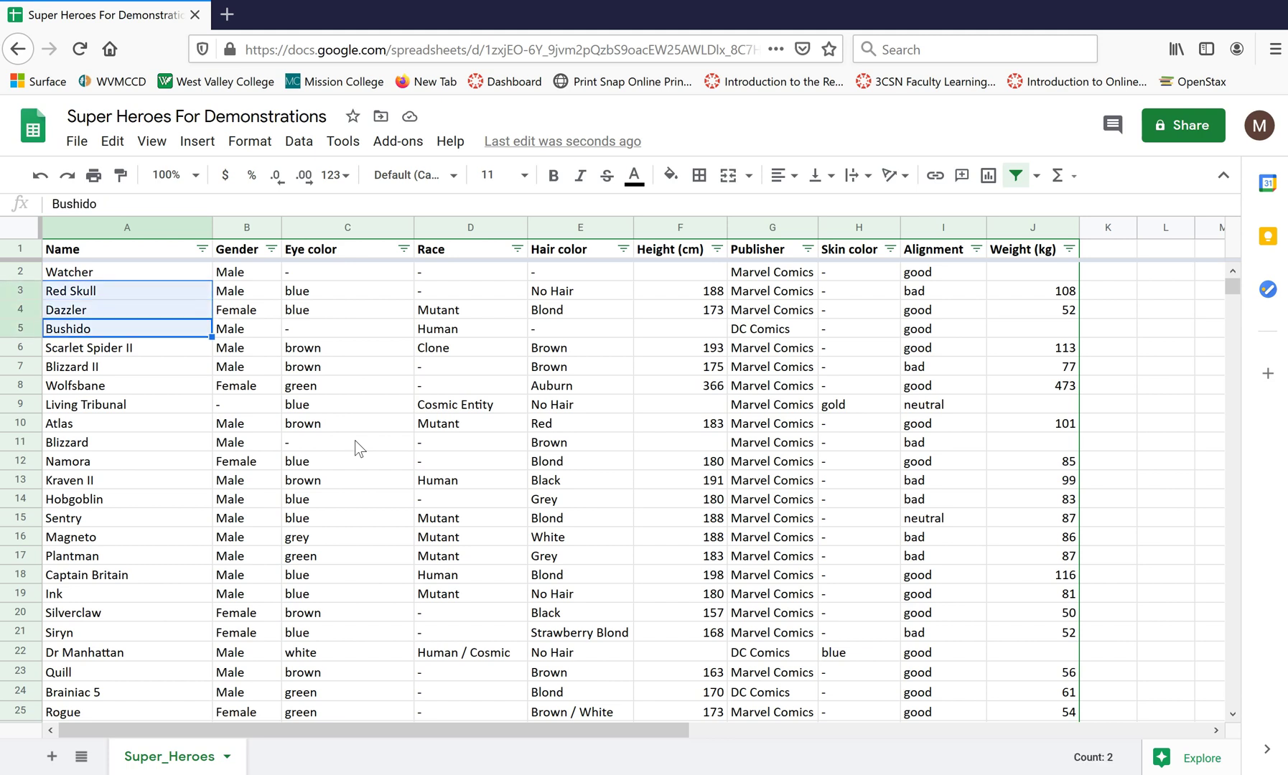
{"action": "key", "text": "shift+Right"}
{"action": "key", "text": "shift+Right"}
{"action": "key", "text": "shift+Right"}
{"action": "key", "text": "shift+Right"}
{"action": "key", "text": "shift+Right"}
{"action": "key", "text": "shift+Right"}
{"action": "key", "text": "shift+Right"}
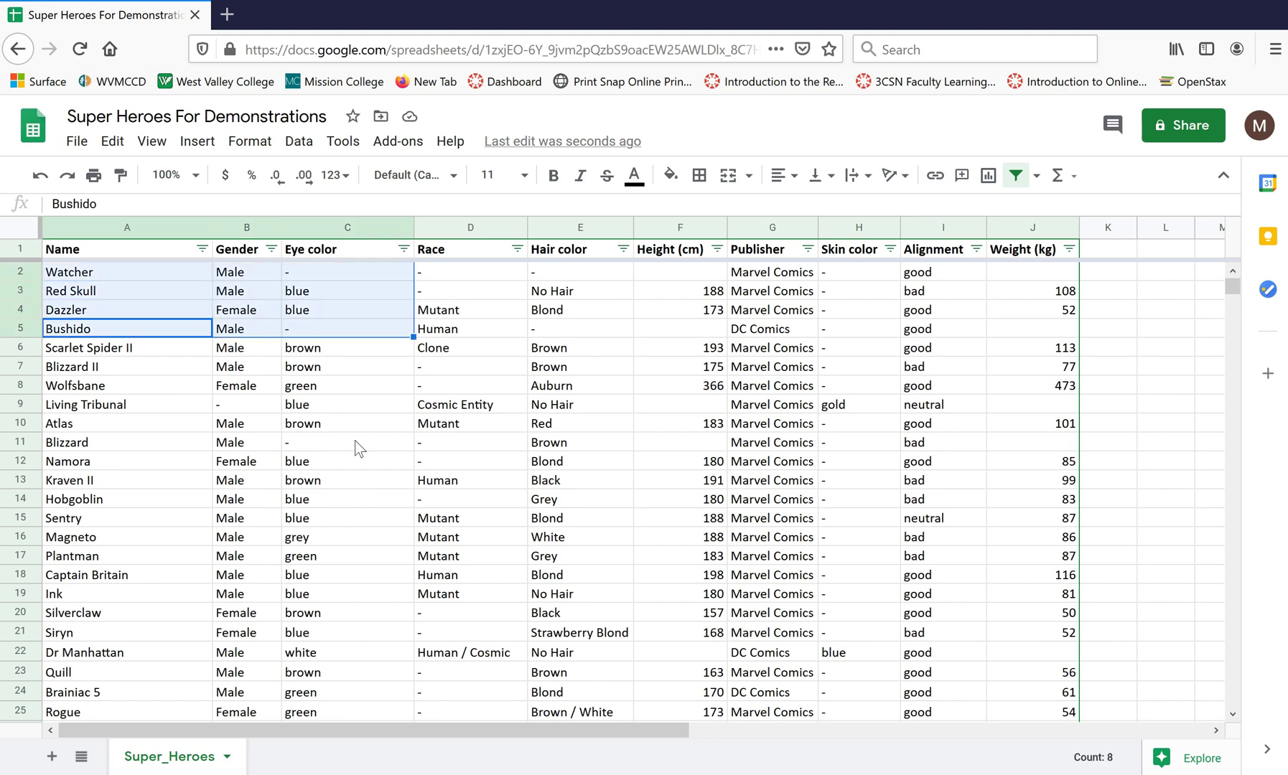
{"action": "key", "text": "shift+Right"}
{"action": "key", "text": "shift+Right"}
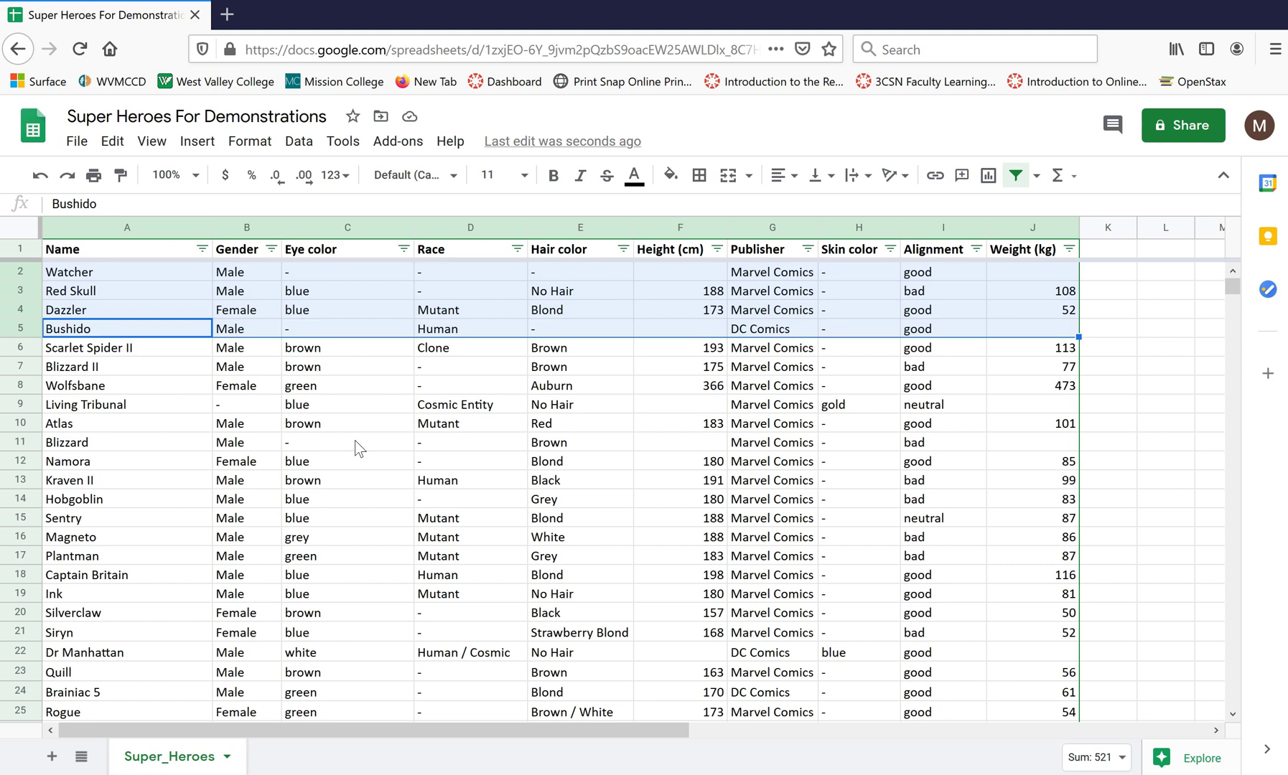
{"action": "key", "text": "Left"}
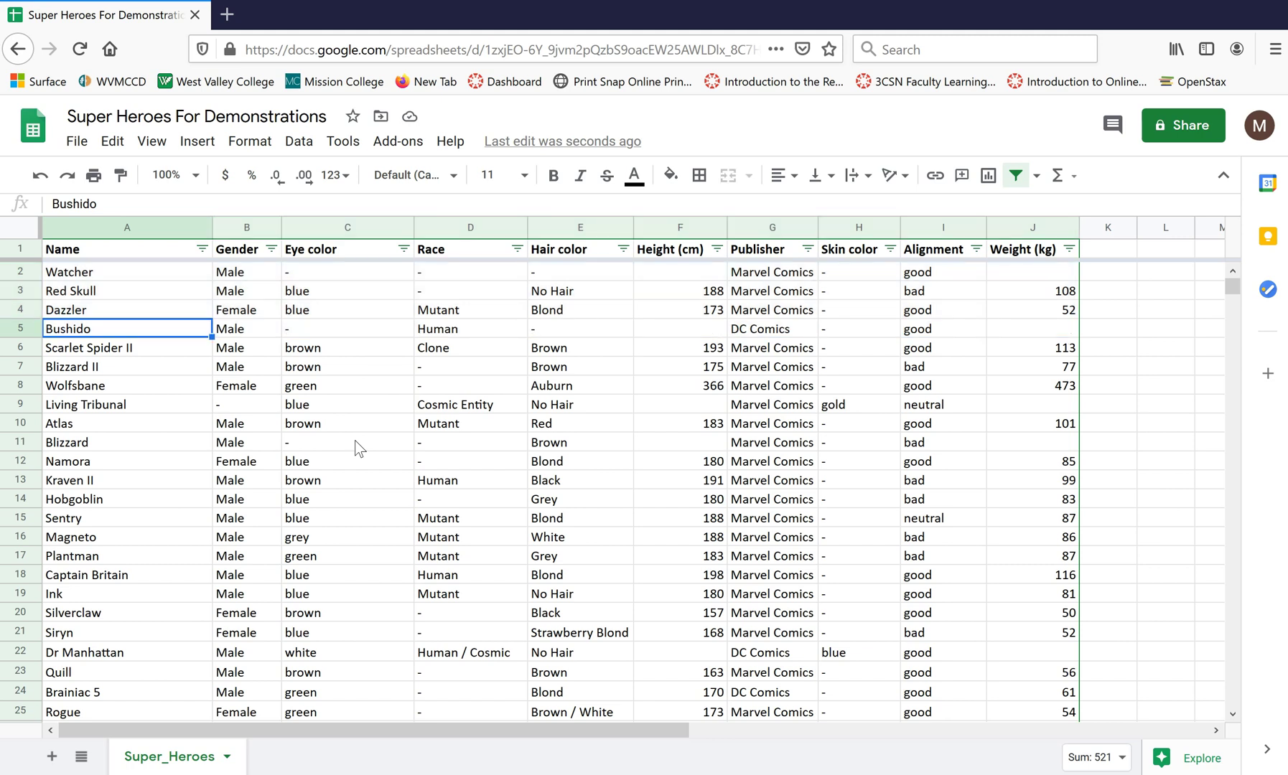
Go down the Name column to the hundredth shuffled record in cell A101.
{"action": "key", "text": "Down"}
{"action": "key", "text": "Up"}
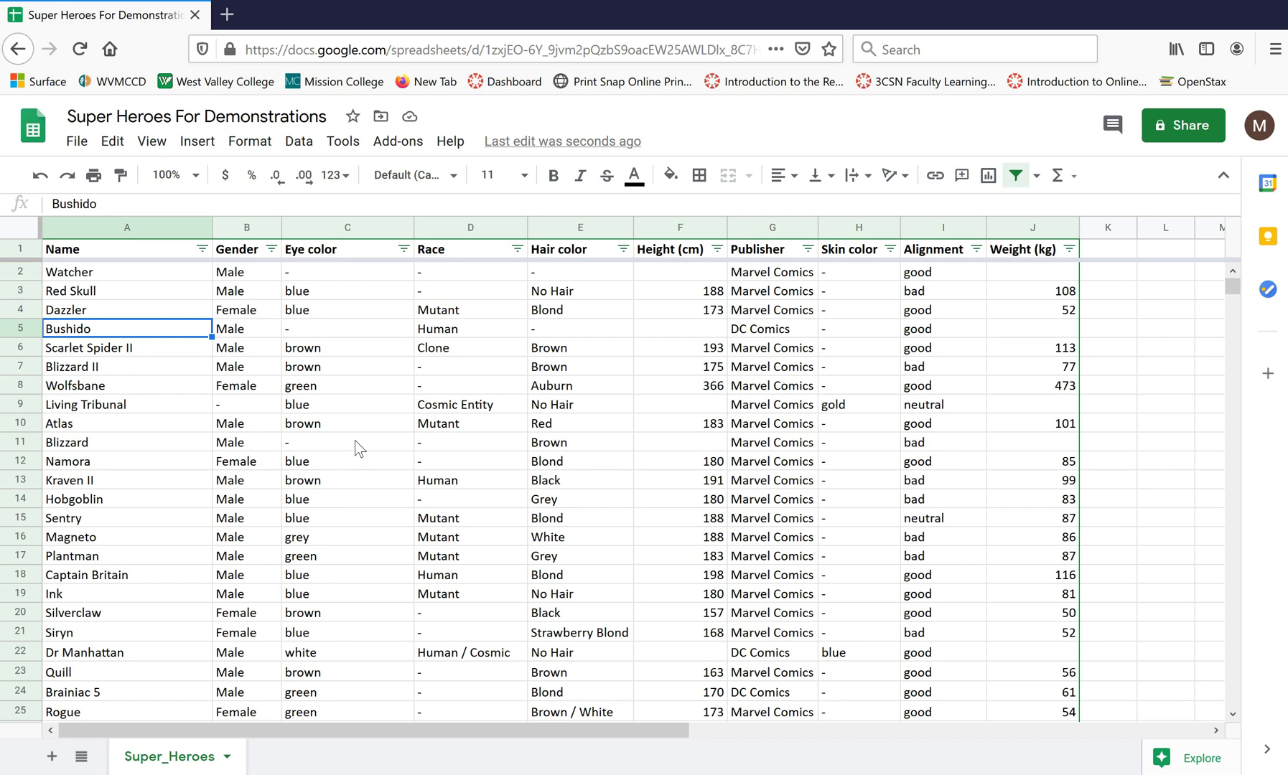
{"action": "key", "text": "Down"}
{"action": "key", "text": "Down"}
{"action": "key", "text": "Down"}
{"action": "key", "text": "Down"}
{"action": "key", "text": "Down"}
{"action": "key", "text": "Down"}
{"action": "key", "text": "Down"}
{"action": "key", "text": "Down"}
{"action": "key", "text": "Down"}
{"action": "key", "text": "Down"}
{"action": "key", "text": "Down"}
{"action": "key", "text": "Down"}
{"action": "key", "text": "Down"}
{"action": "key", "text": "Down"}
{"action": "key", "text": "Down"}
{"action": "key", "text": "Down"}
{"action": "key", "text": "Down"}
{"action": "key", "text": "Down"}
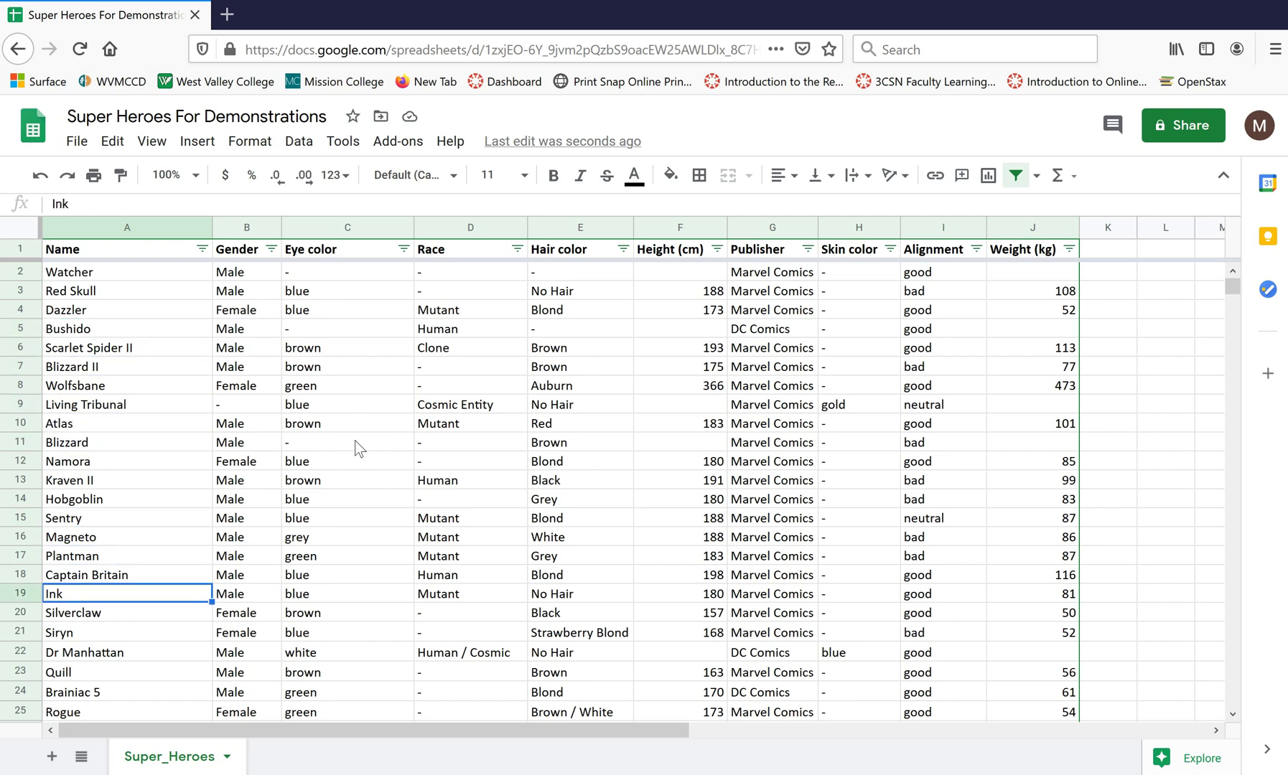
{"action": "key", "text": "Down"}
{"action": "key", "text": "Down"}
{"action": "key", "text": "Down"}
{"action": "key", "text": "Down"}
{"action": "key", "text": "Down"}
{"action": "key", "text": "Down"}
{"action": "key", "text": "Down"}
{"action": "key", "text": "Down"}
{"action": "key", "text": "Down"}
{"action": "key", "text": "Down"}
{"action": "key", "text": "Down"}
{"action": "key", "text": "Down"}
{"action": "key", "text": "Down"}
{"action": "key", "text": "Down"}
{"action": "key", "text": "Down"}
{"action": "key", "text": "Down"}
{"action": "key", "text": "Down"}
{"action": "key", "text": "Down"}
{"action": "key", "text": "Down"}
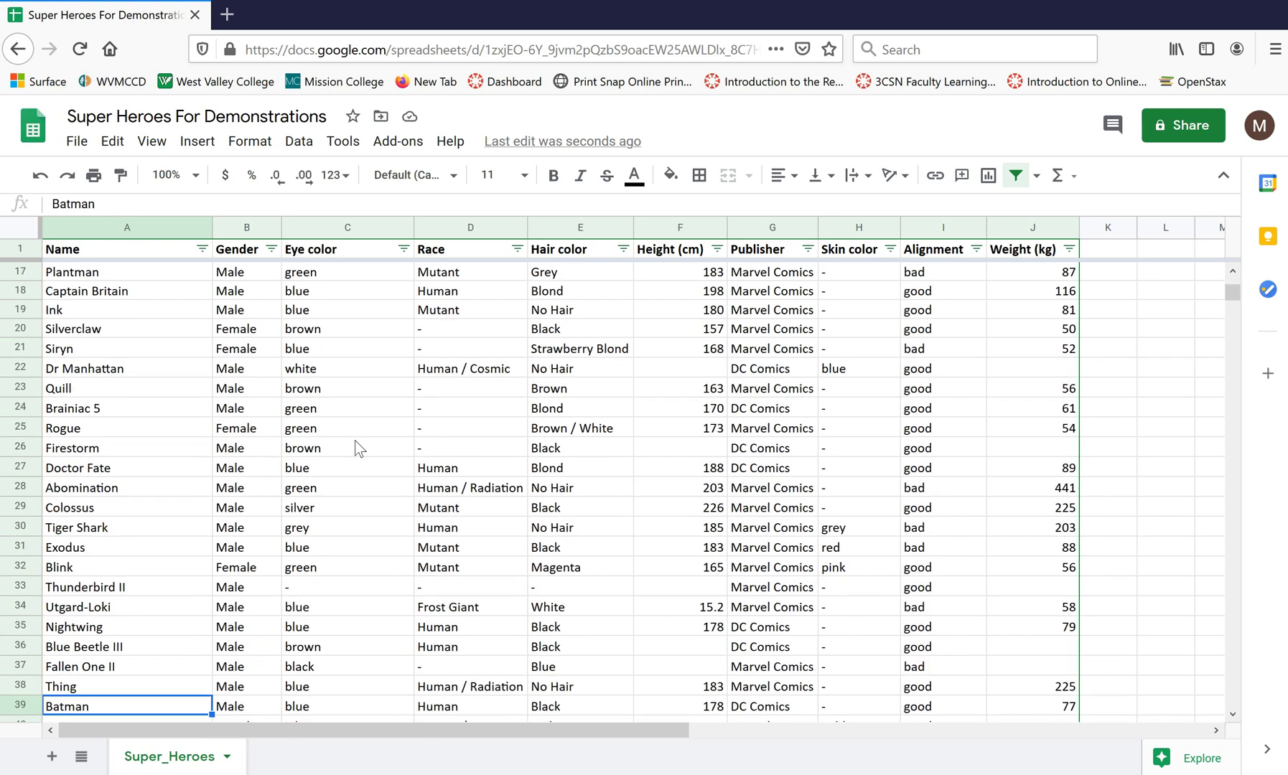
{"action": "key", "text": "Down"}
{"action": "key", "text": "Down"}
{"action": "key", "text": "Down"}
{"action": "key", "text": "Down"}
{"action": "key", "text": "Down"}
{"action": "key", "text": "Down"}
{"action": "key", "text": "Down"}
{"action": "key", "text": "Down"}
{"action": "key", "text": "Down"}
{"action": "key", "text": "Down"}
{"action": "key", "text": "Down"}
{"action": "key", "text": "Down"}
{"action": "key", "text": "Down"}
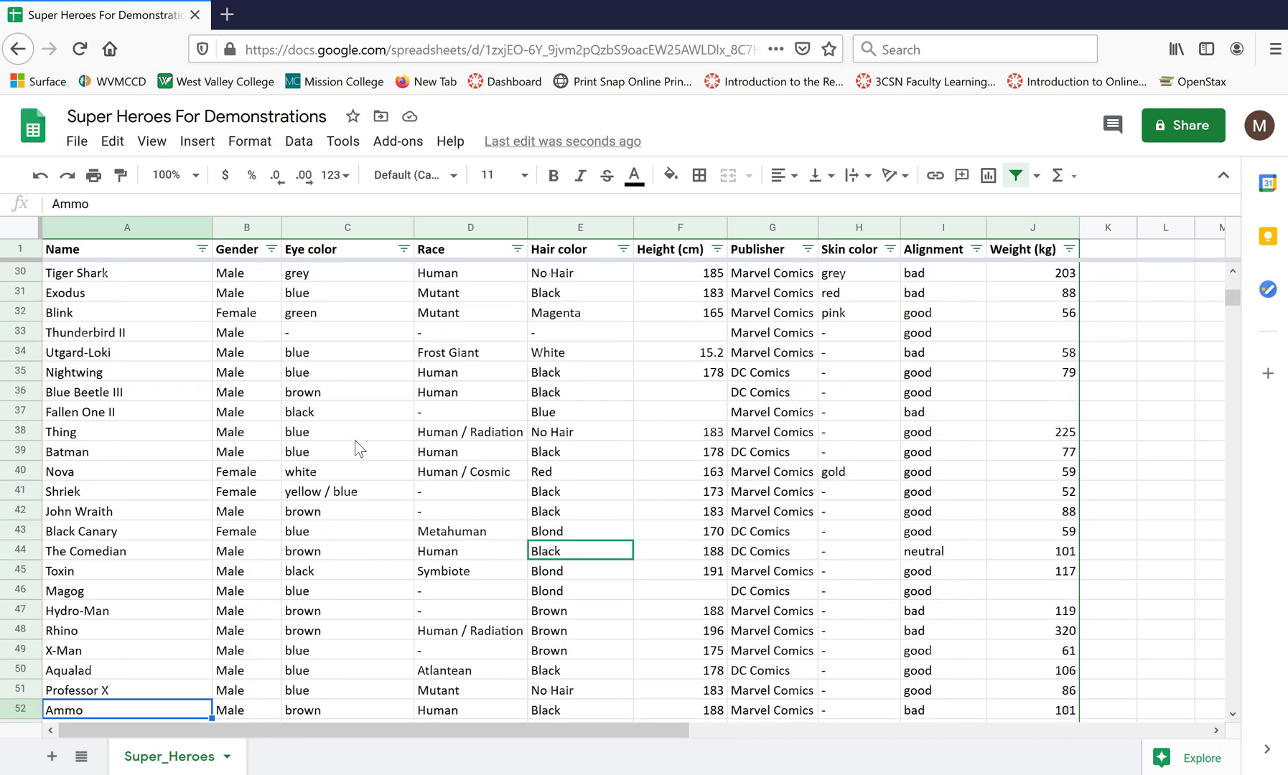
{"action": "key", "text": "Down"}
{"action": "key", "text": "Down"}
{"action": "key", "text": "Down"}
{"action": "key", "text": "Down"}
{"action": "key", "text": "Down"}
{"action": "key", "text": "Down"}
{"action": "key", "text": "Down"}
{"action": "key", "text": "Down"}
{"action": "key", "text": "Down"}
{"action": "key", "text": "Down"}
{"action": "key", "text": "Down"}
{"action": "key", "text": "Down"}
{"action": "key", "text": "Down"}
{"action": "key", "text": "Down"}
{"action": "key", "text": "Down"}
{"action": "key", "text": "Down"}
{"action": "key", "text": "Down"}
{"action": "key", "text": "Down"}
{"action": "key", "text": "Down"}
{"action": "key", "text": "Down"}
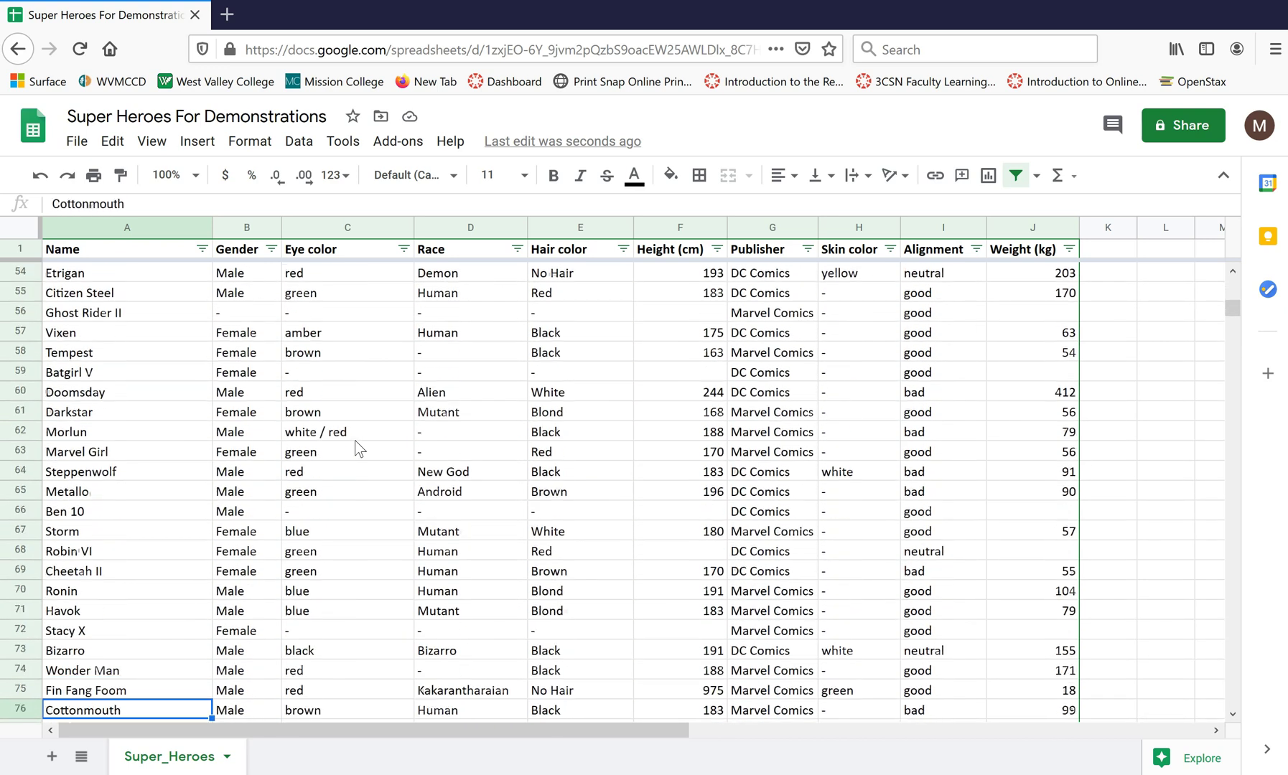
{"action": "key", "text": "Down"}
{"action": "key", "text": "Down"}
{"action": "key", "text": "Down"}
{"action": "key", "text": "Down"}
{"action": "key", "text": "Down"}
{"action": "key", "text": "Down"}
{"action": "key", "text": "Down"}
{"action": "key", "text": "Down"}
{"action": "key", "text": "Down"}
{"action": "key", "text": "Down"}
{"action": "key", "text": "Down"}
{"action": "key", "text": "Down"}
{"action": "key", "text": "Down"}
{"action": "key", "text": "Down"}
{"action": "key", "text": "Down"}
{"action": "key", "text": "Down"}
{"action": "key", "text": "Down"}
{"action": "key", "text": "Down"}
{"action": "key", "text": "Down"}
{"action": "key", "text": "Down"}
{"action": "key", "text": "Up"}
{"action": "key", "text": "Up"}
{"action": "key", "text": "Up"}
{"action": "key", "text": "Up"}
{"action": "key", "text": "Up"}
{"action": "key", "text": "Up"}
{"action": "key", "text": "Up"}
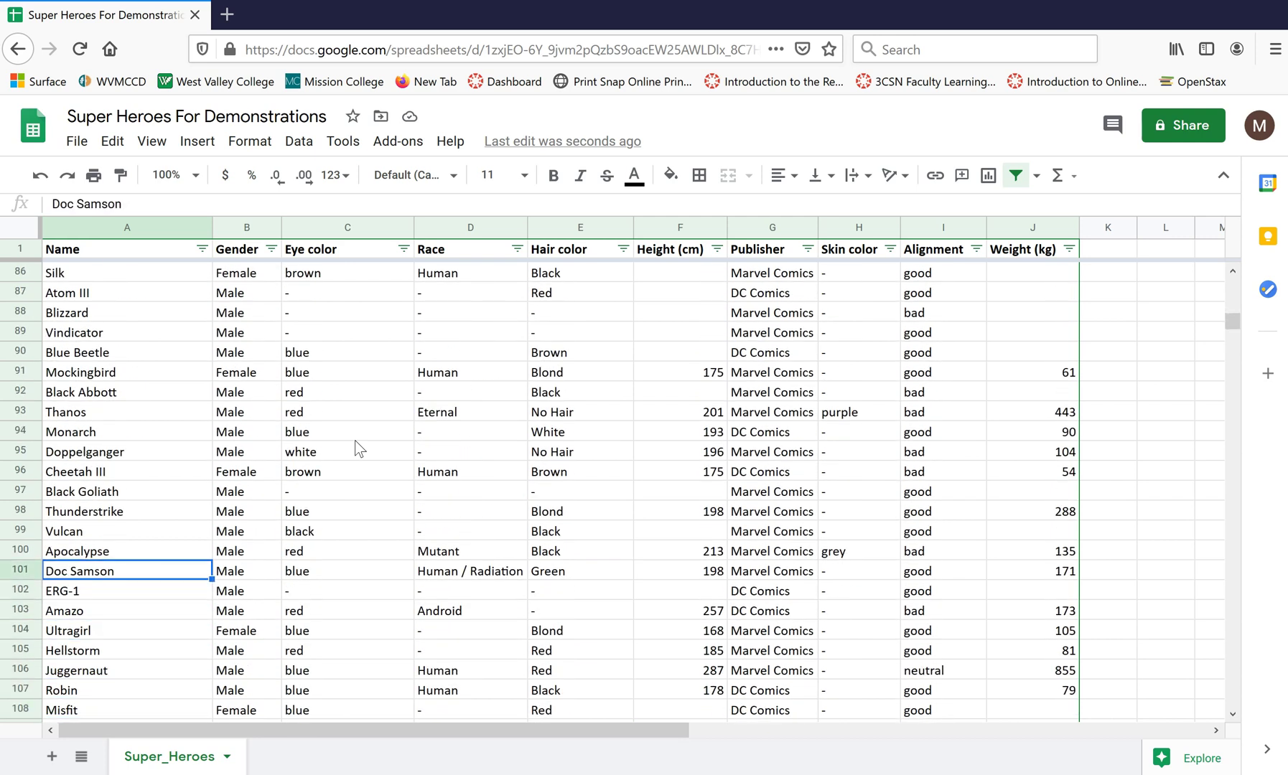
Select the header row and the first 100 shuffled records across all columns, A1:J101, and copy them.
{"action": "key", "text": "shift+Right"}
{"action": "key", "text": "shift+Right"}
{"action": "key", "text": "shift+Right"}
{"action": "key", "text": "shift+Right"}
{"action": "key", "text": "shift+Right"}
{"action": "key", "text": "shift+Right"}
{"action": "key", "text": "shift+Right"}
{"action": "key", "text": "shift+Right"}
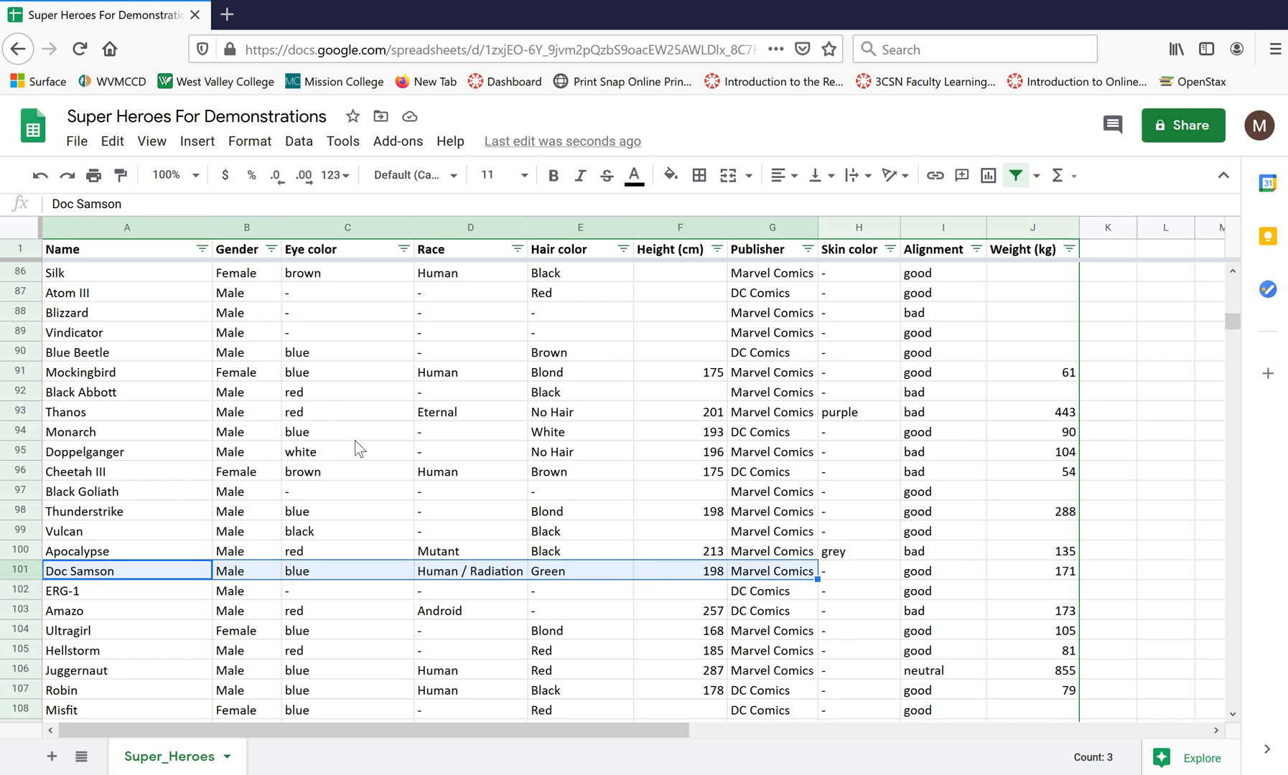
{"action": "key", "text": "shift+Right"}
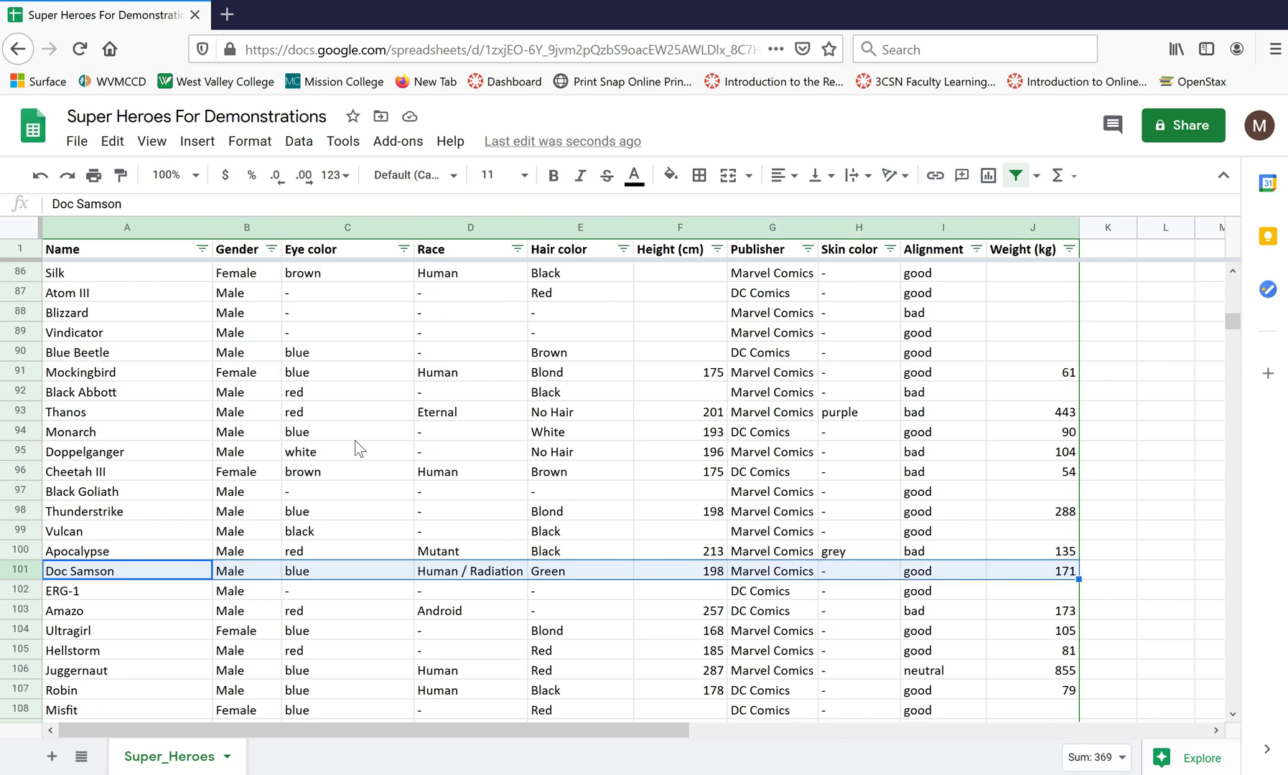
{"action": "key", "text": "ctrl+shift+Up"}
{"action": "key", "text": "ctrl+shift+Down"}
{"action": "key", "text": "ctrl+shift+Up"}
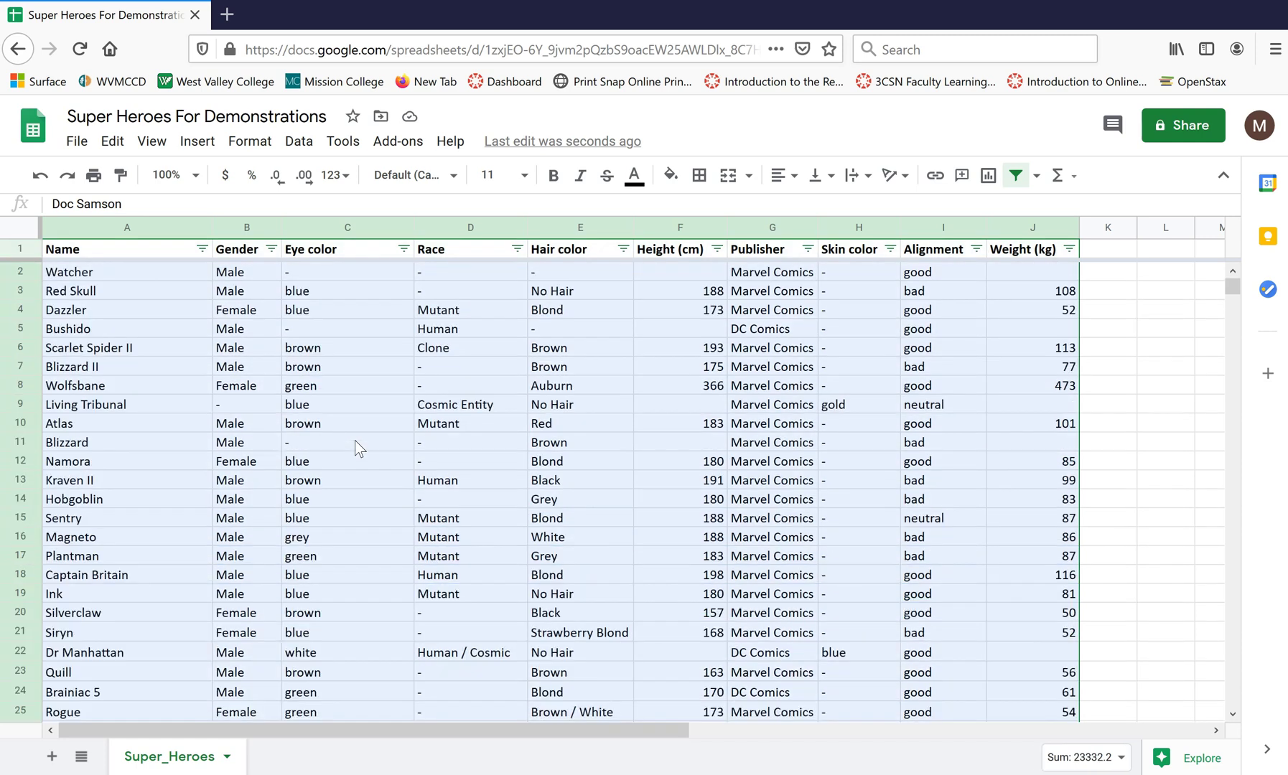
{"action": "key", "text": "ctrl+shift+Up"}
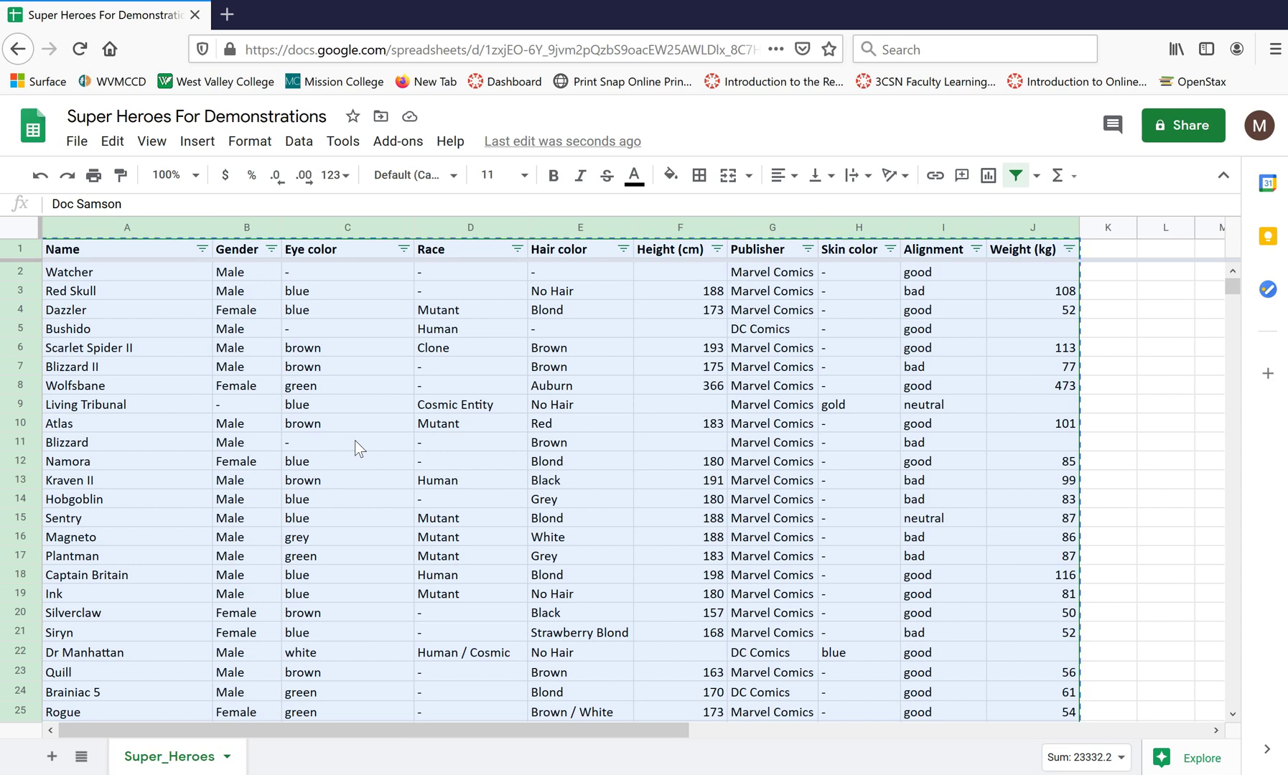
Add a new sheet, paste the copied sample starting at A1, and make its header row bold.
{"action": "left_click", "coordinate": [51, 756]}
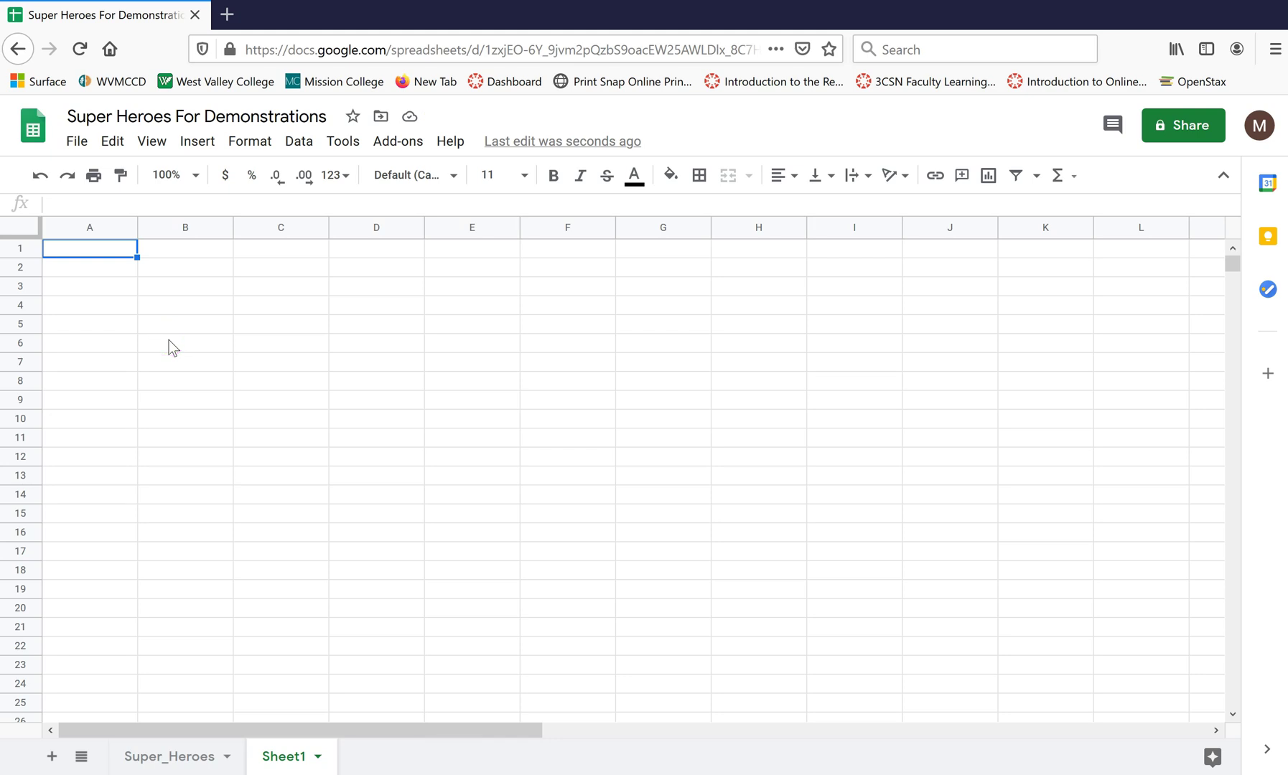
{"action": "key", "text": "ctrl+v"}
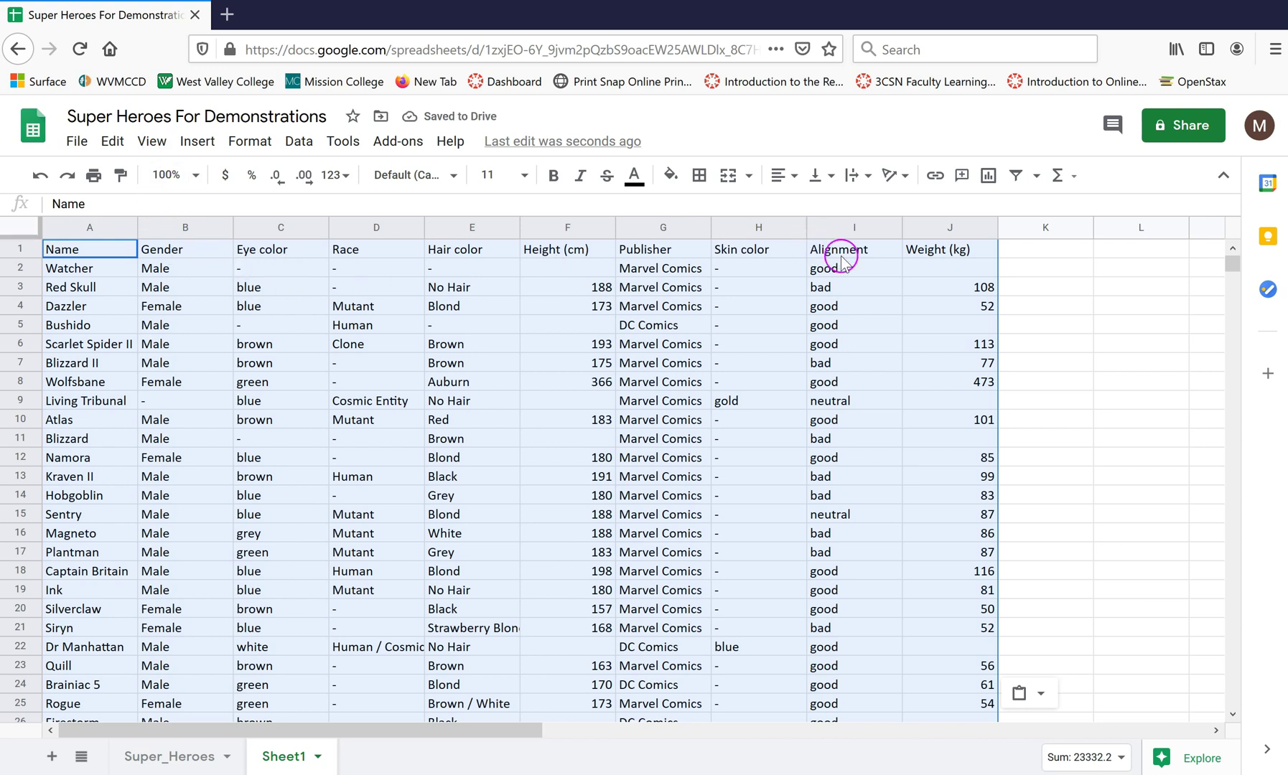
{"action": "left_click", "coordinate": [929, 250], "text": "shift"}
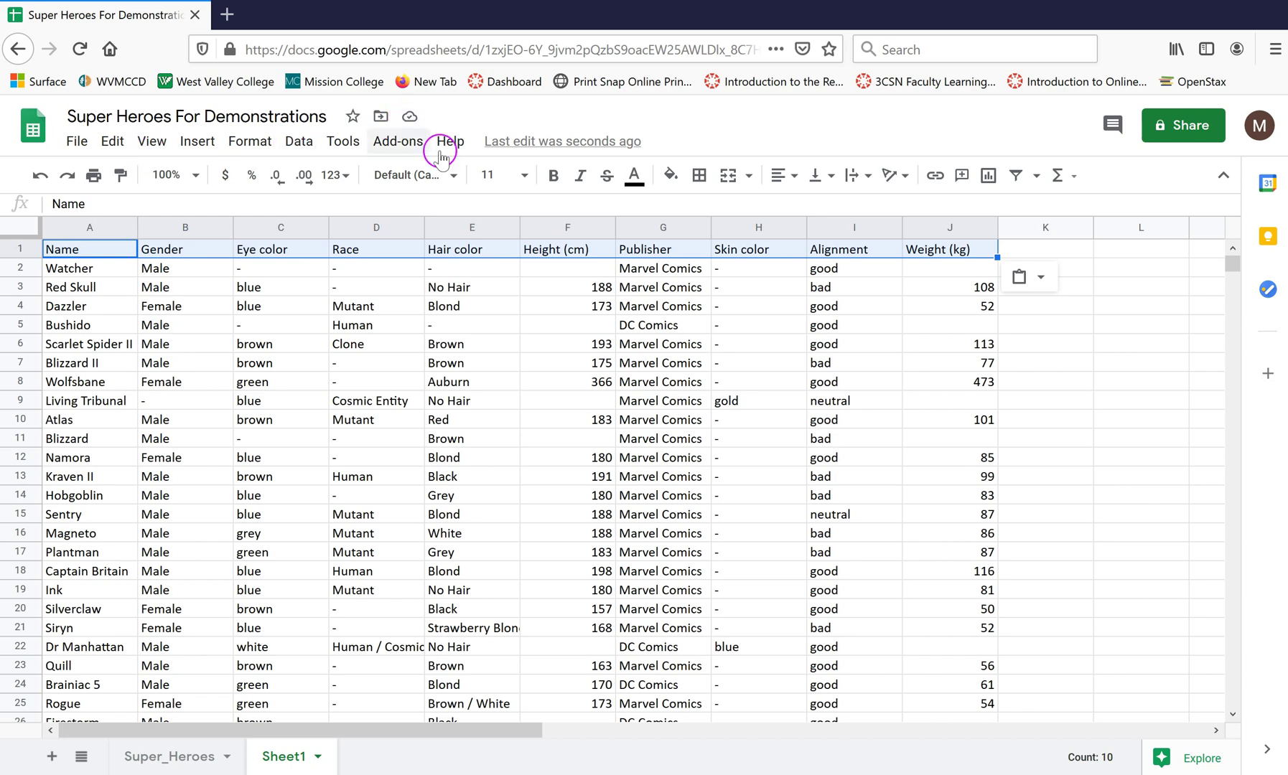
{"action": "left_click", "coordinate": [553, 175]}
{"action": "left_click", "coordinate": [119, 314]}
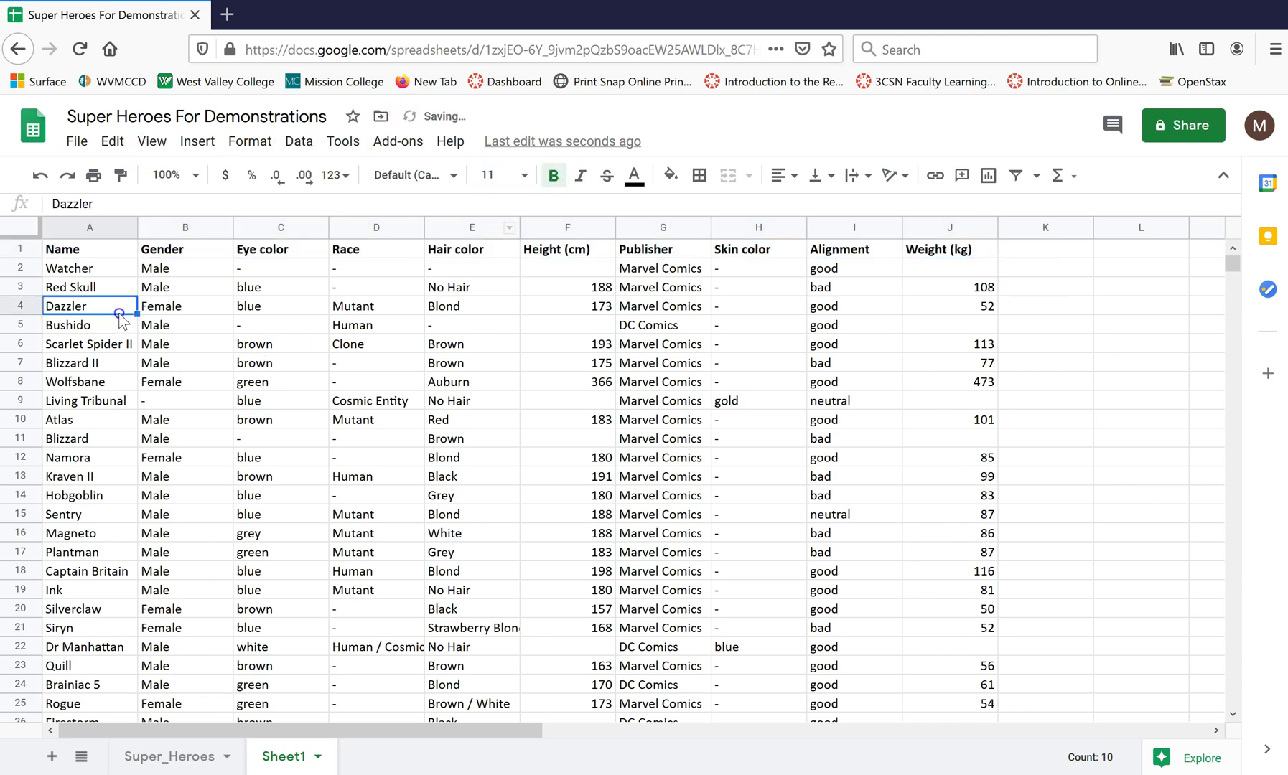
{"action": "left_click", "coordinate": [117, 267]}
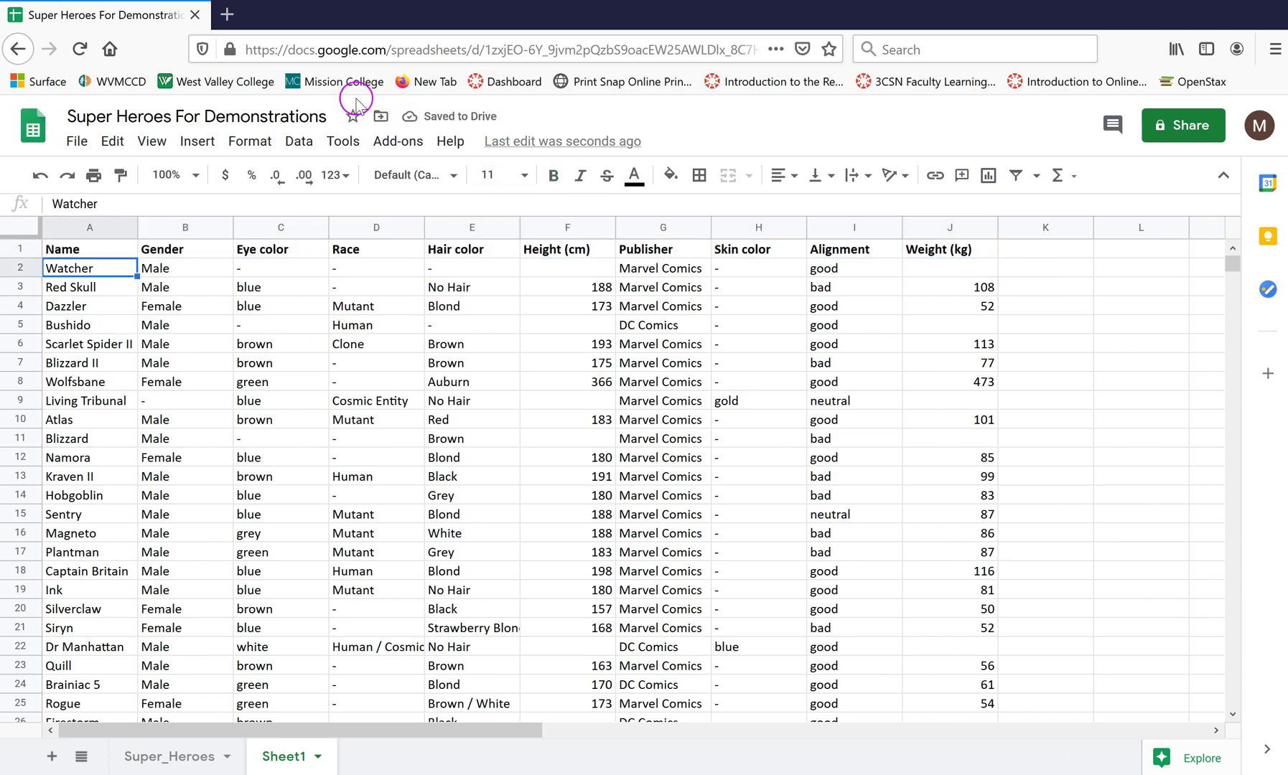
Freeze 1 row in the new sheet so the headings stay in view, and return to the first record's name.
{"action": "left_click", "coordinate": [310, 140]}
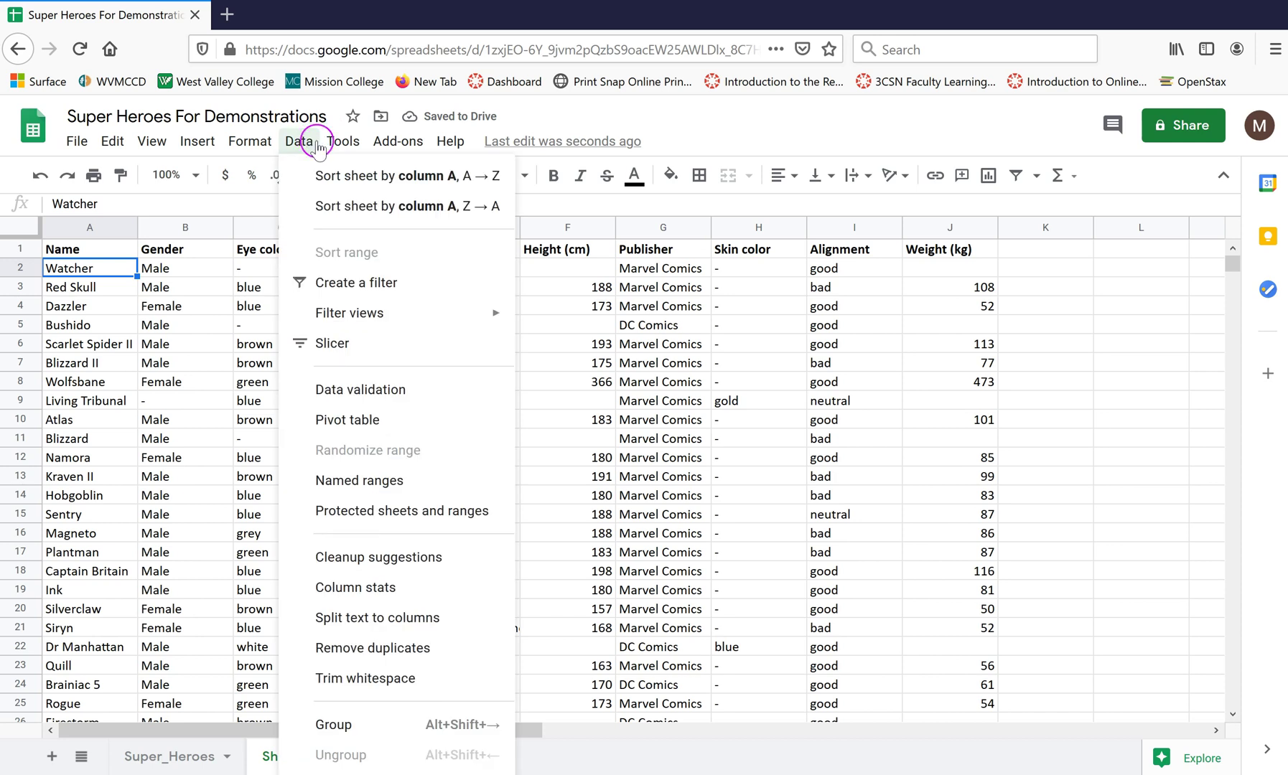
{"action": "left_click", "coordinate": [251, 142]}
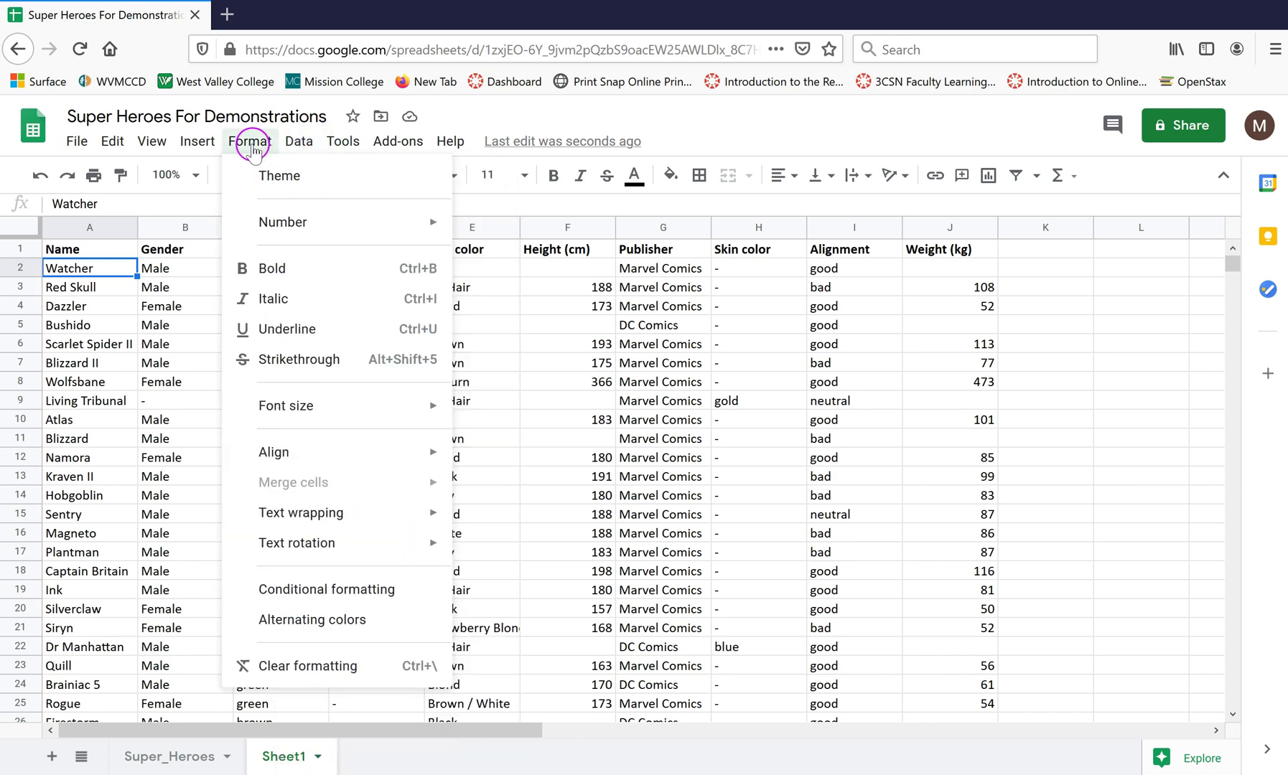
{"action": "left_click", "coordinate": [310, 142]}
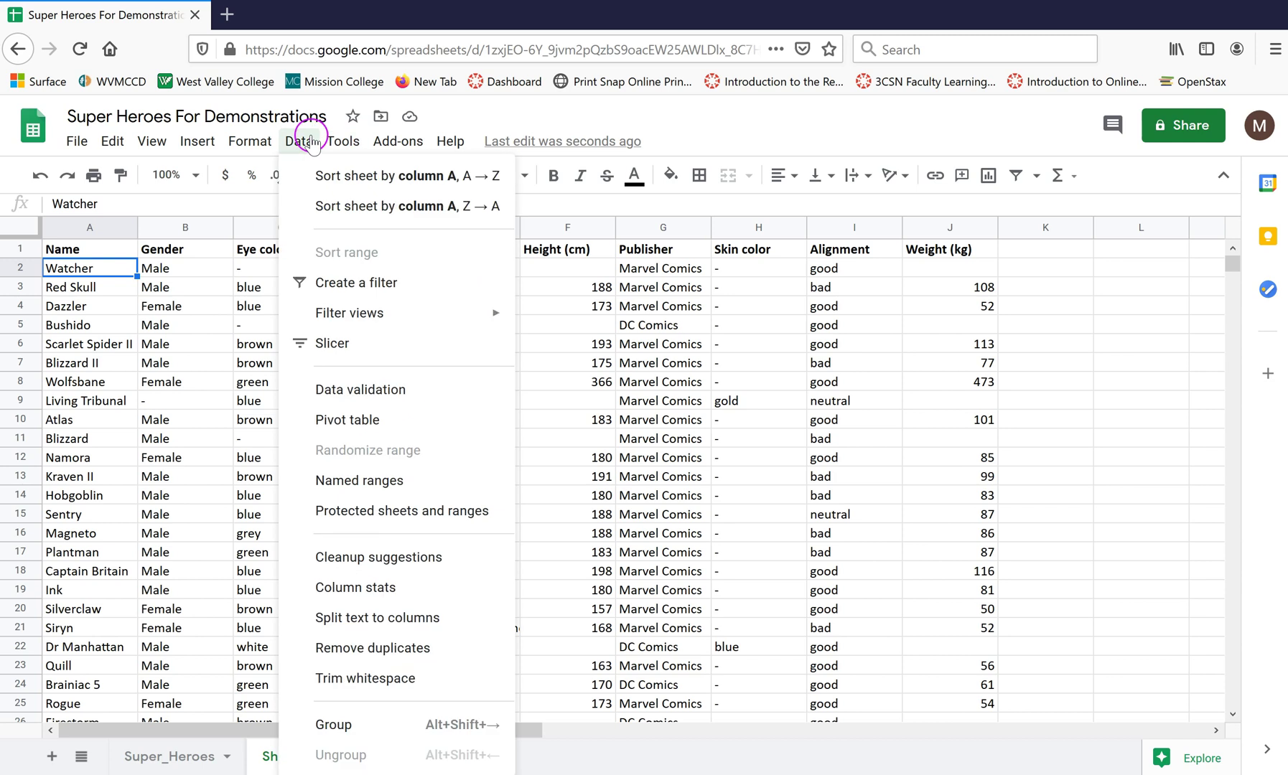
{"action": "left_click", "coordinate": [153, 141]}
{"action": "left_click", "coordinate": [183, 179]}
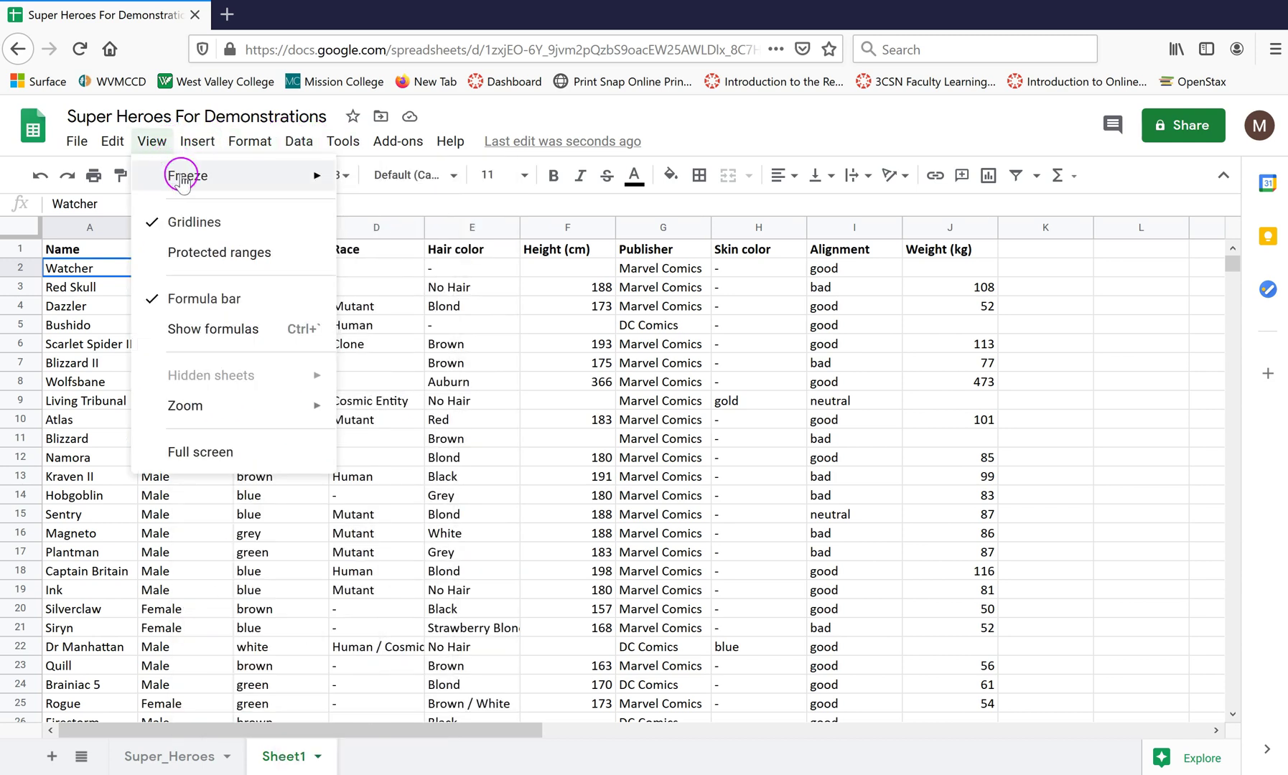
{"action": "left_click", "coordinate": [449, 213]}
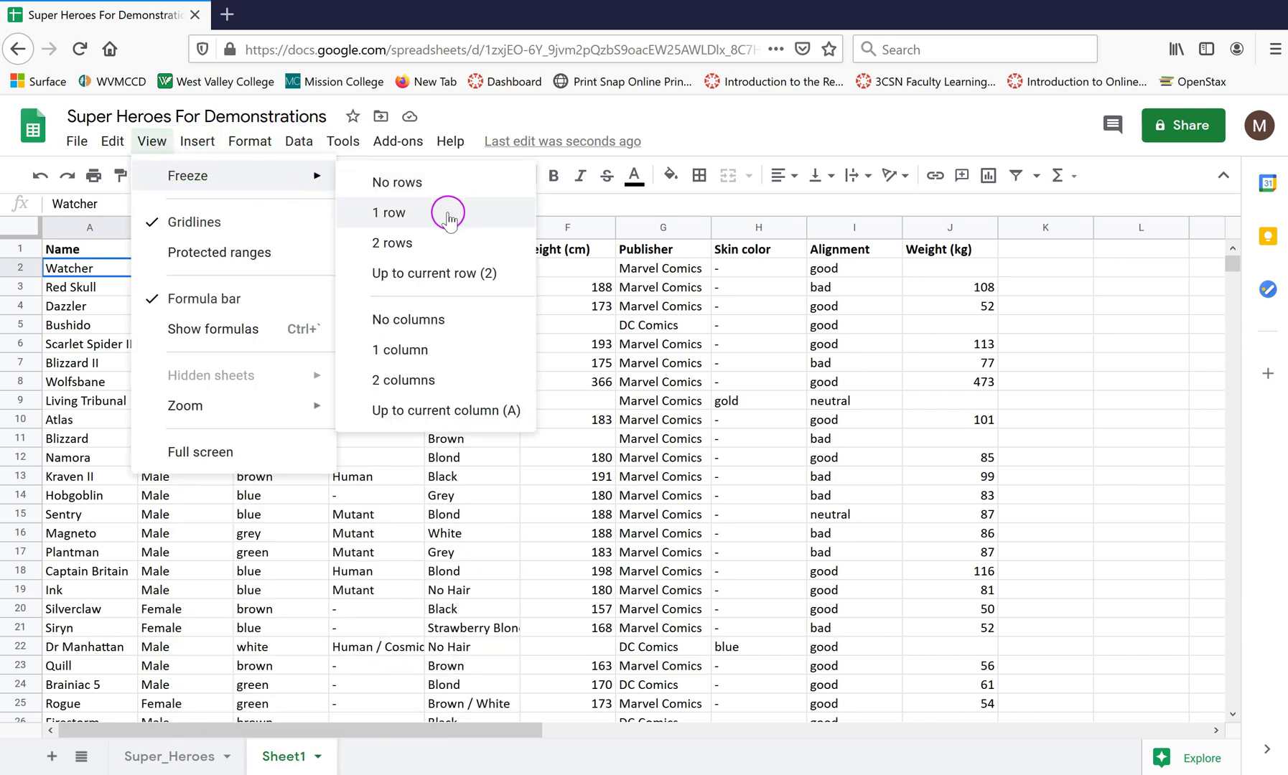
{"action": "left_click", "coordinate": [217, 326]}
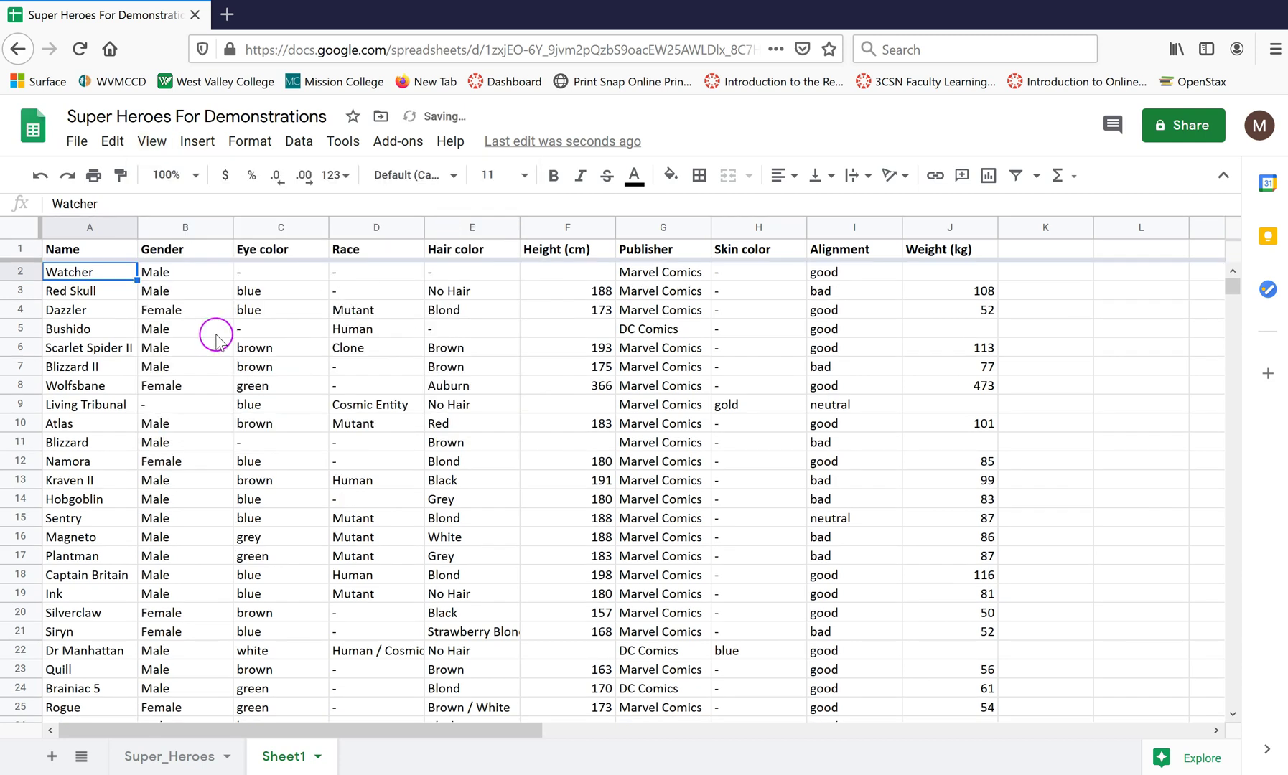
{"action": "scroll", "coordinate": [219, 328], "scroll_direction": "down", "scroll_amount": 5}
{"action": "scroll", "coordinate": [220, 329], "scroll_direction": "up", "scroll_amount": 2}
{"action": "scroll", "coordinate": [219, 328], "scroll_direction": "down", "scroll_amount": 3}
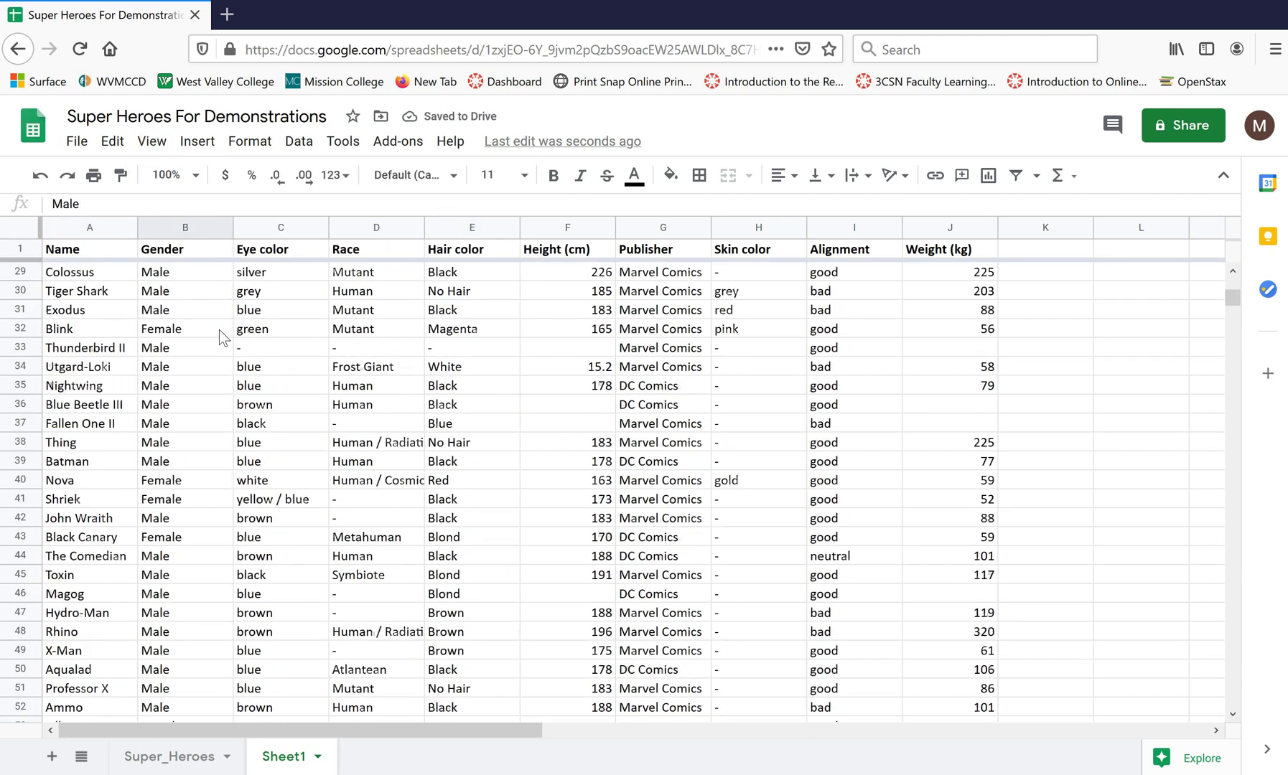
{"action": "scroll", "coordinate": [219, 328], "scroll_direction": "up", "scroll_amount": 6}
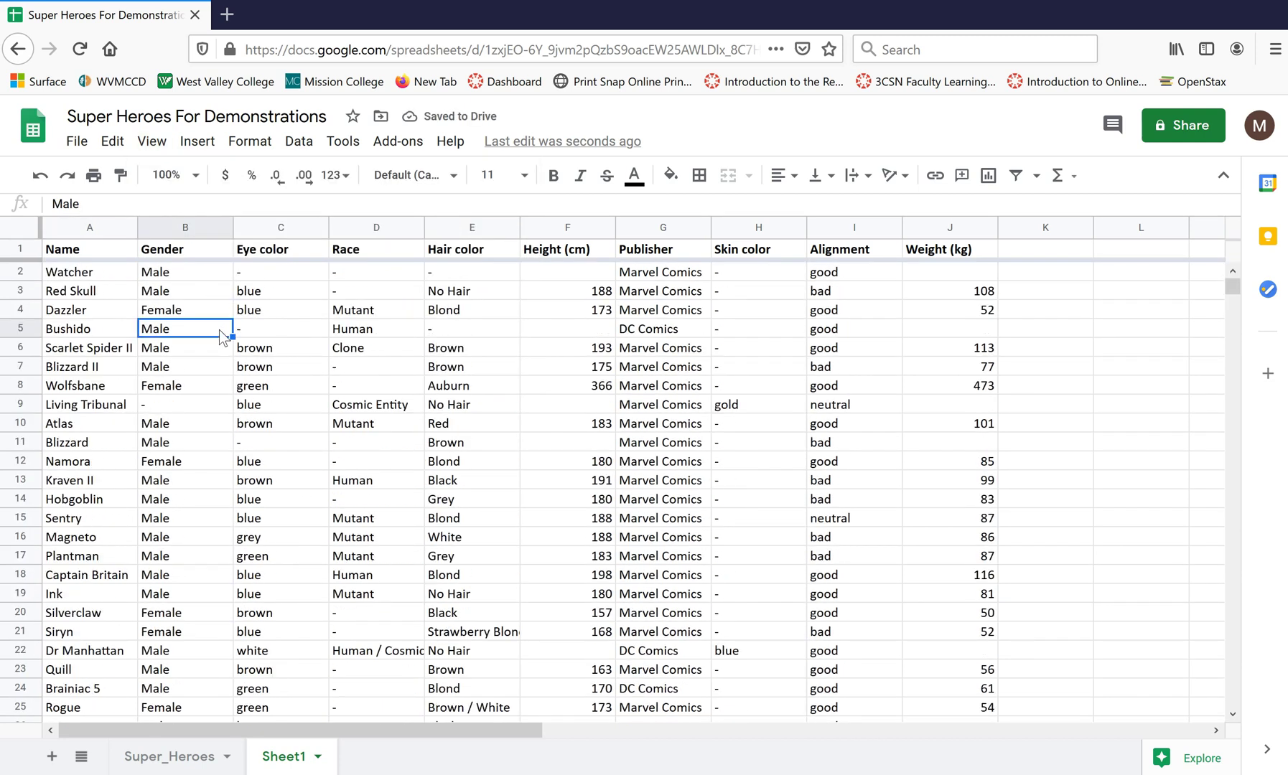
{"action": "left_click", "coordinate": [123, 272]}
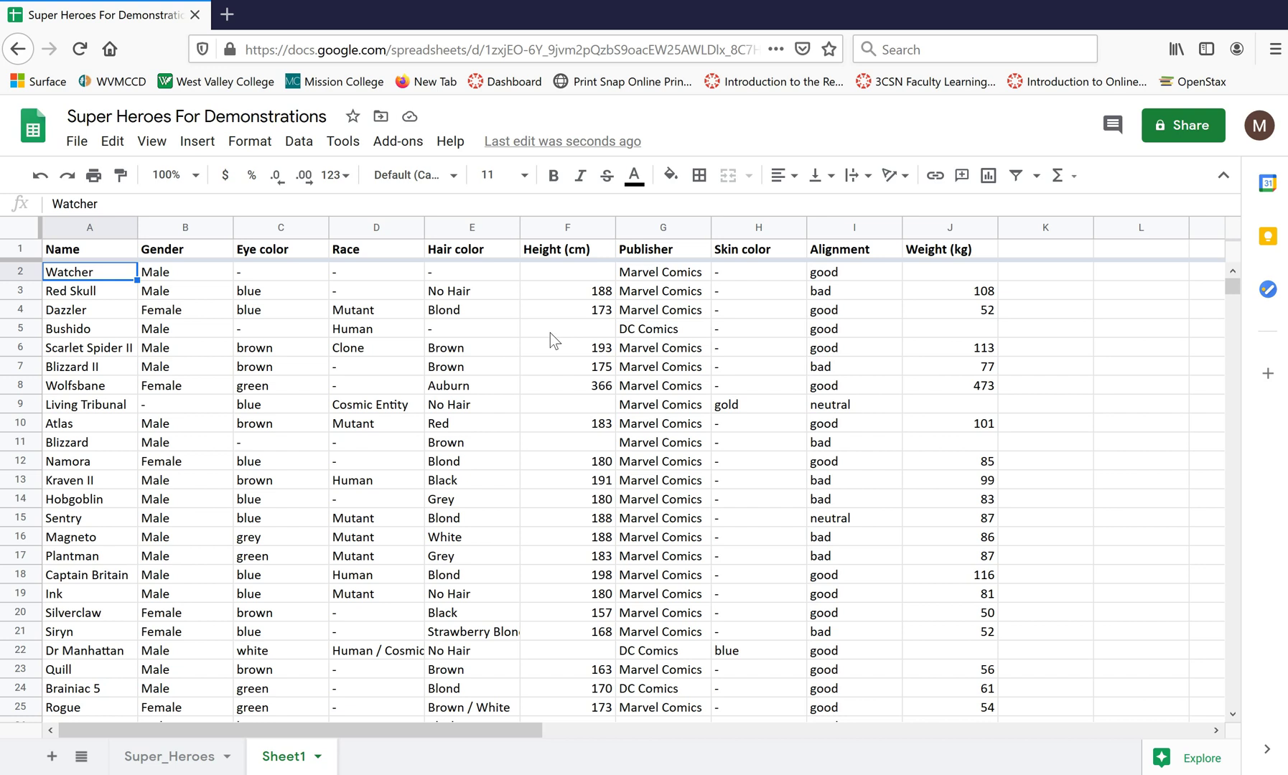
Check the sample size by selecting all names from A2 downward, and return to the first record.
{"action": "key", "text": "shift+Down"}
{"action": "key", "text": "ctrl+shift+Down"}
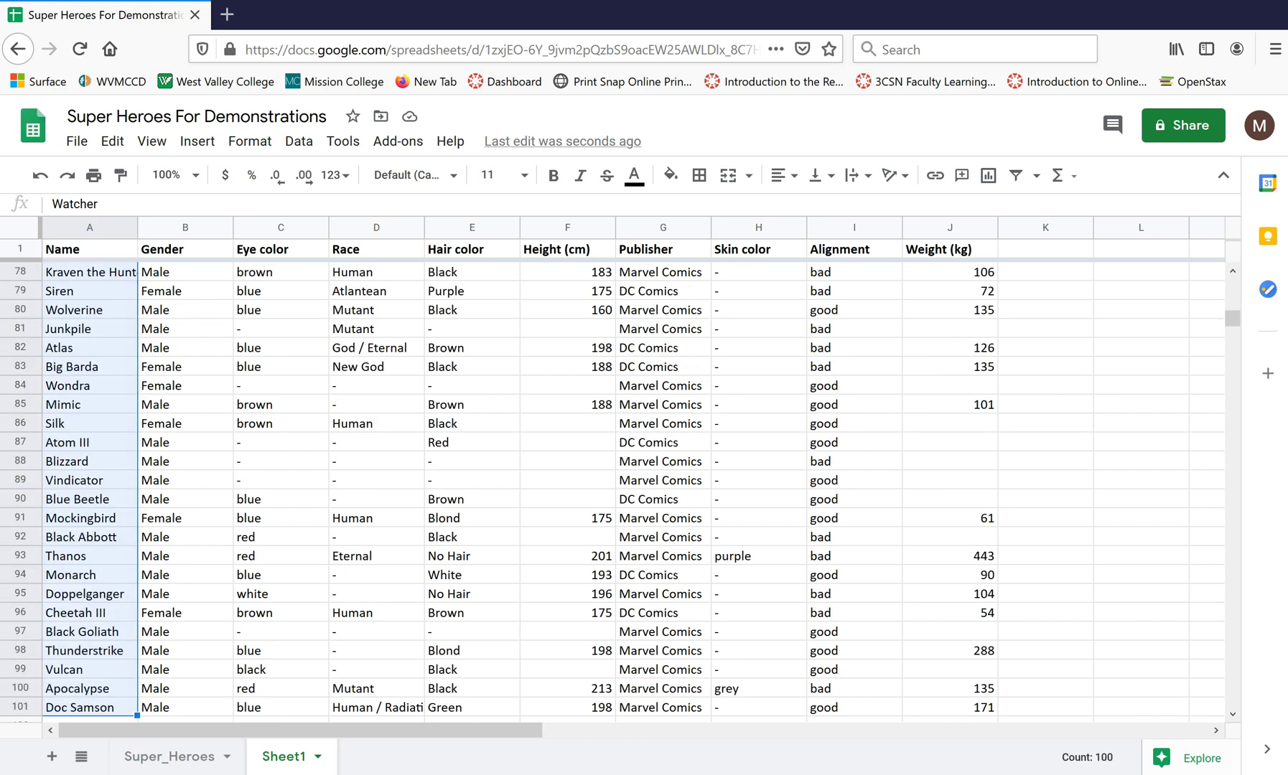
{"action": "scroll", "coordinate": [115, 391], "scroll_direction": "up", "scroll_amount": 4}
{"action": "left_click", "coordinate": [117, 392]}
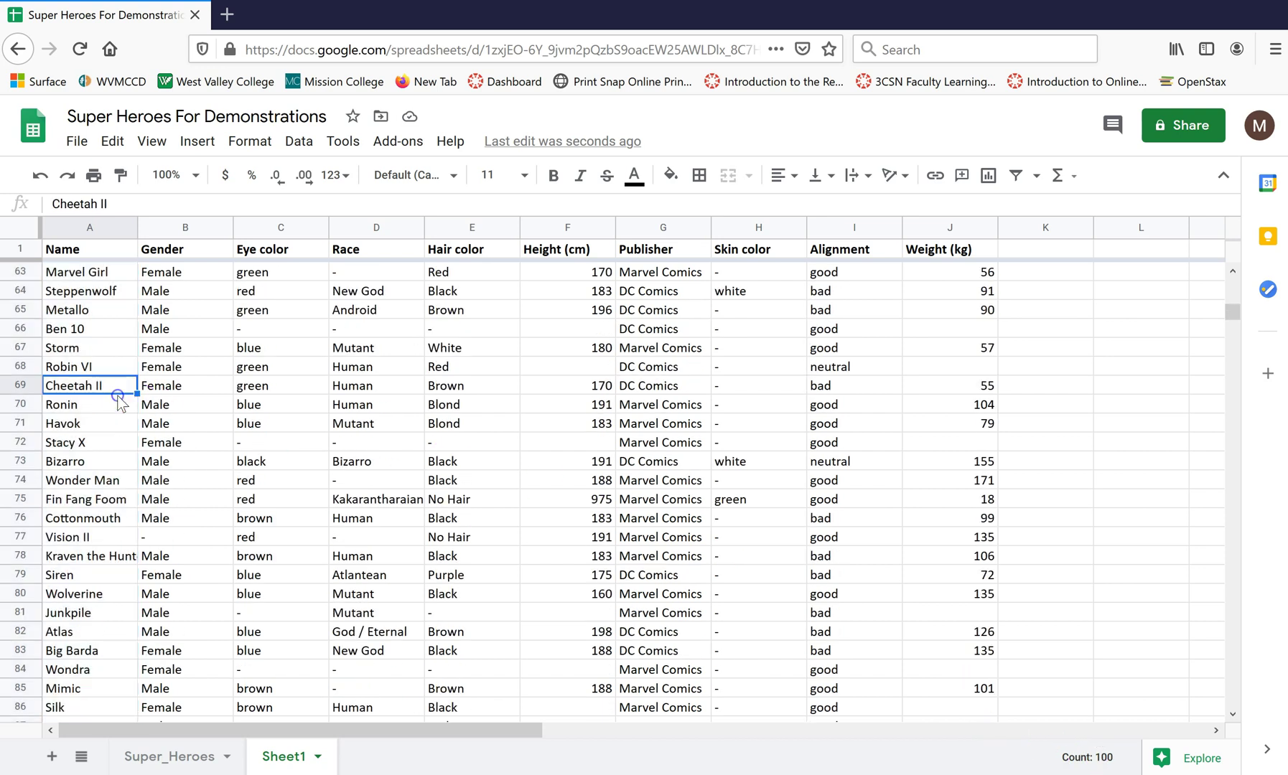
{"action": "key", "text": "ctrl+Up"}
{"action": "key", "text": "Down"}
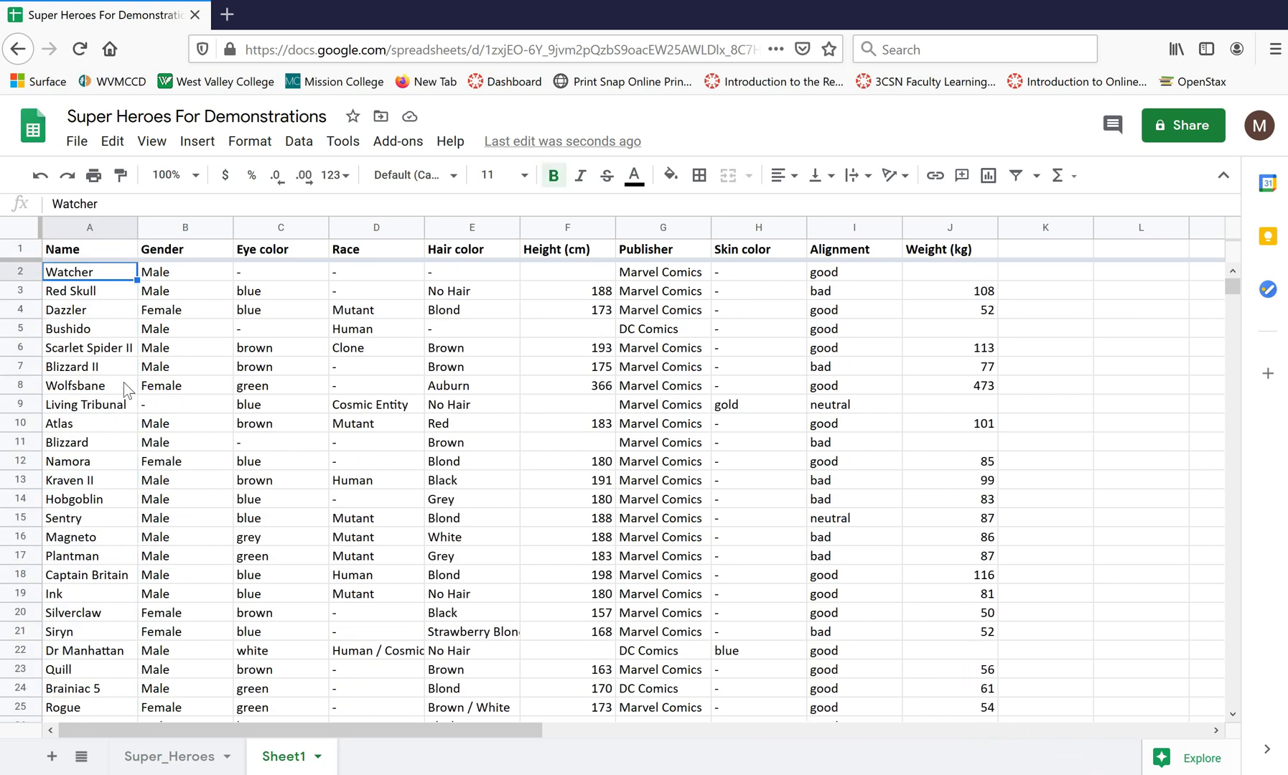
Rename the new sheet as "Sample of Super Heroes".
{"action": "double_click", "coordinate": [285, 758]}
{"action": "type", "text": "Sample of Superhe"}
{"action": "key", "text": "BackSpace"}
{"action": "key", "text": "BackSpace"}
{"action": "type", "text": "Heroes"}
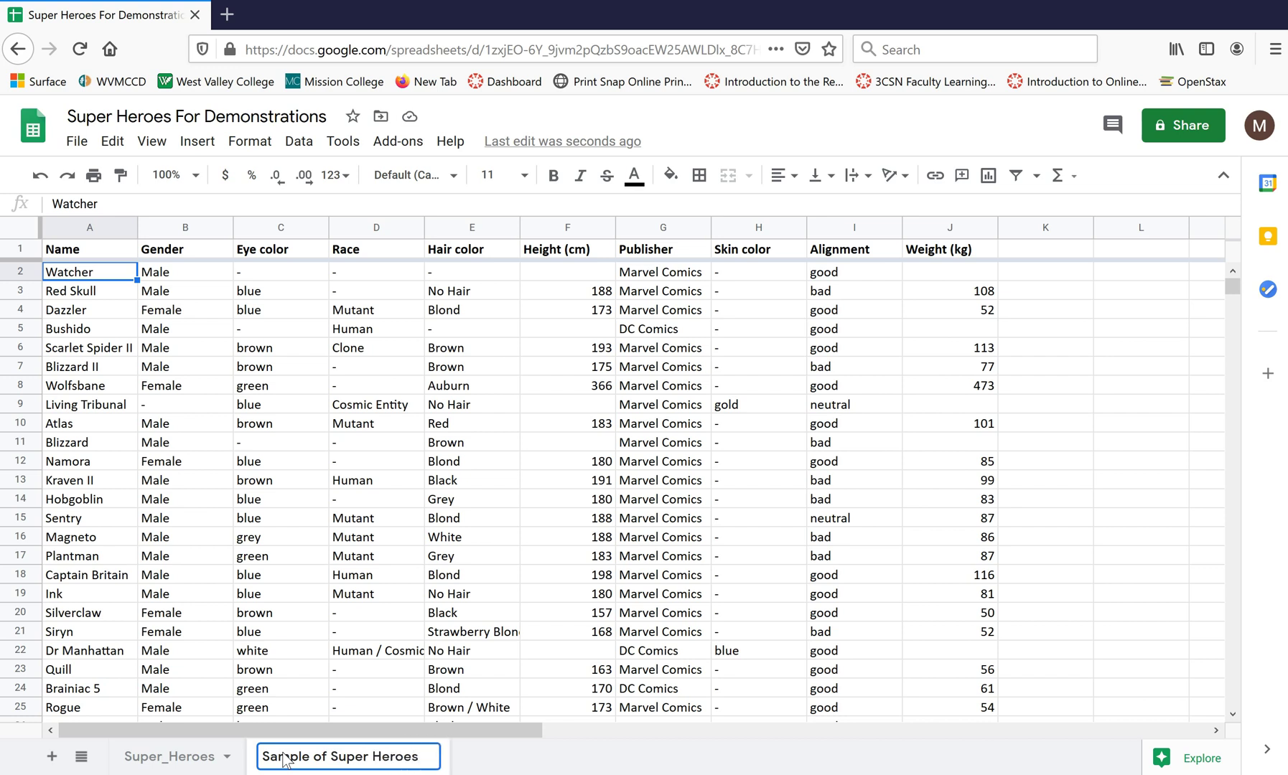